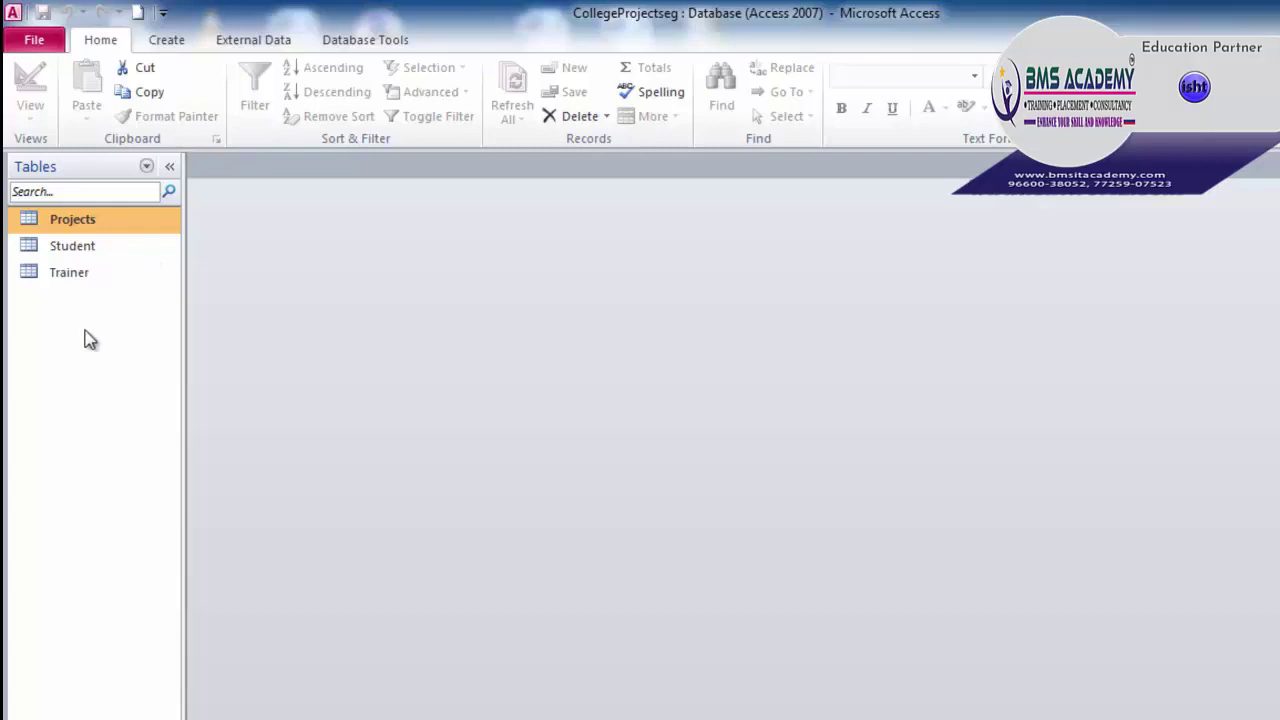
- Open the Student table and review the first student's Address, City and State values
left_click(58, 262)
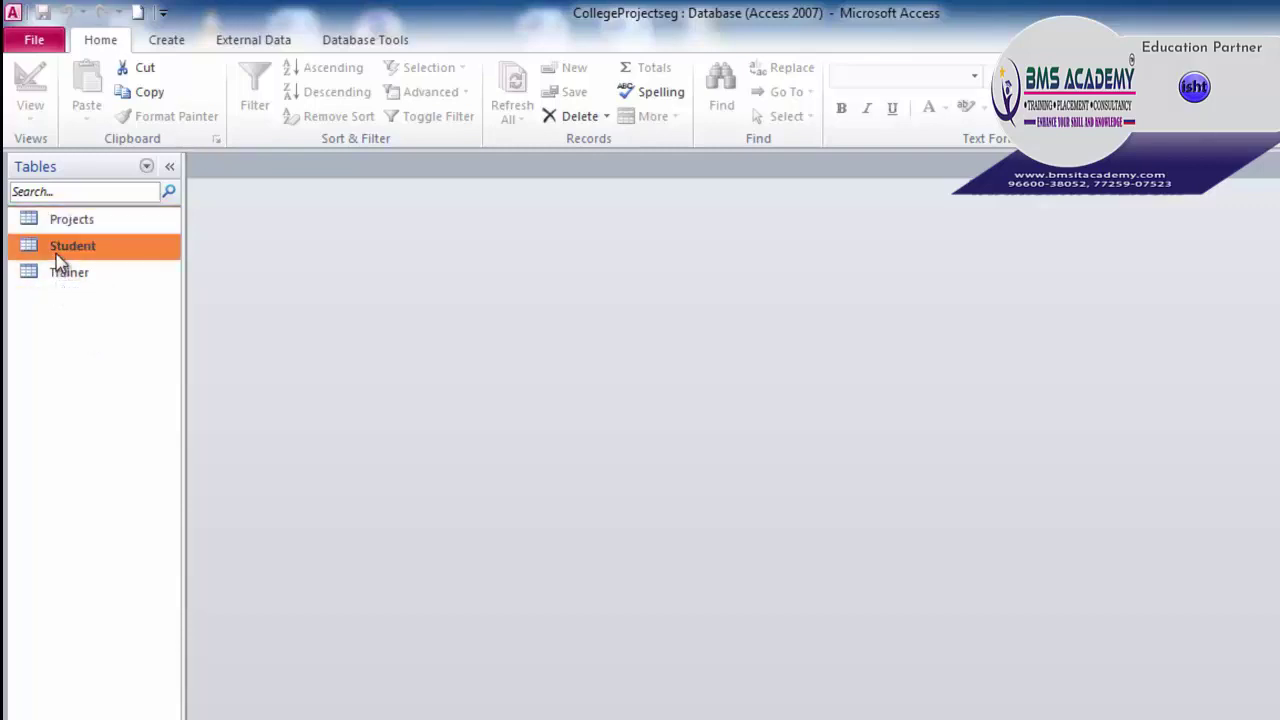
double_click(59, 251)
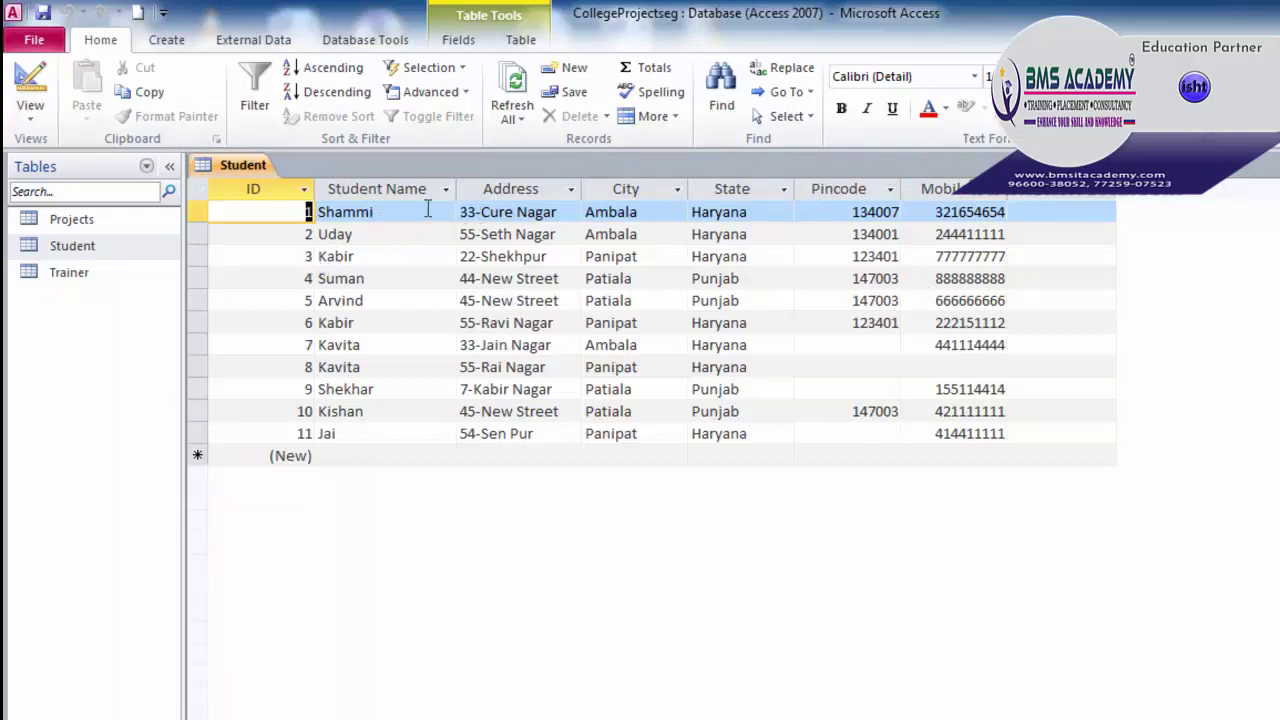
left_click(560, 211)
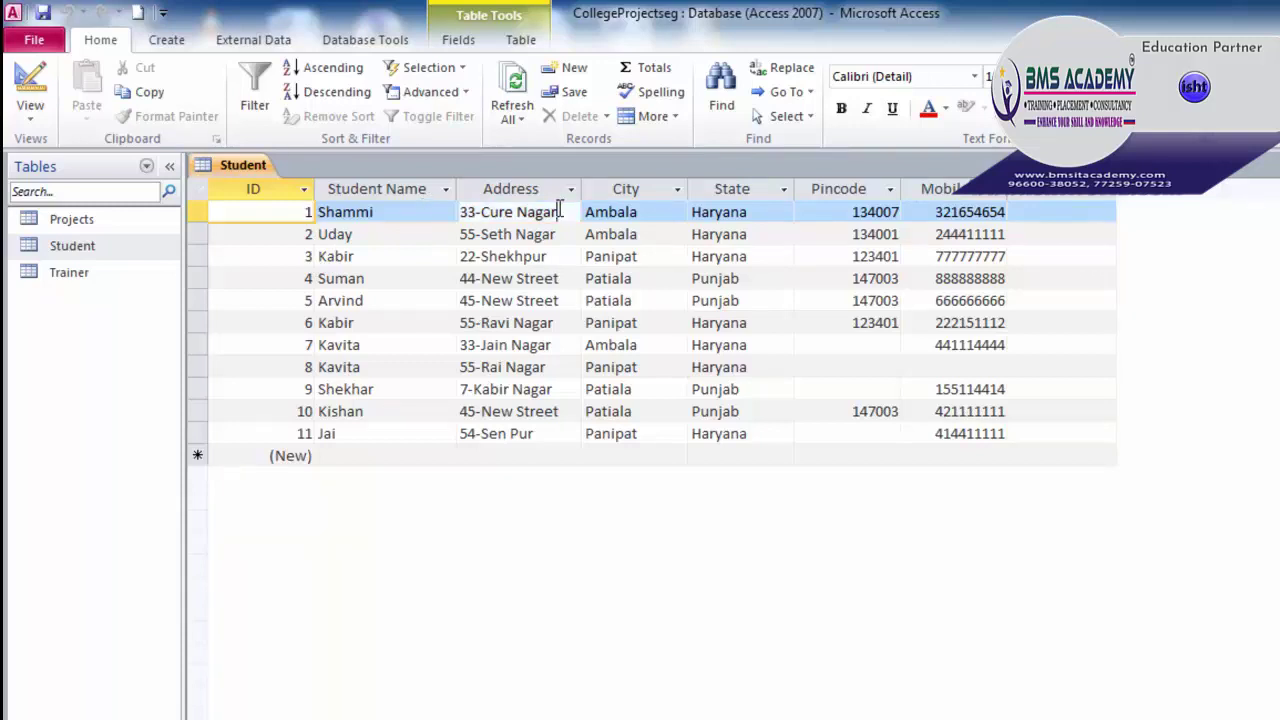
left_click(641, 211)
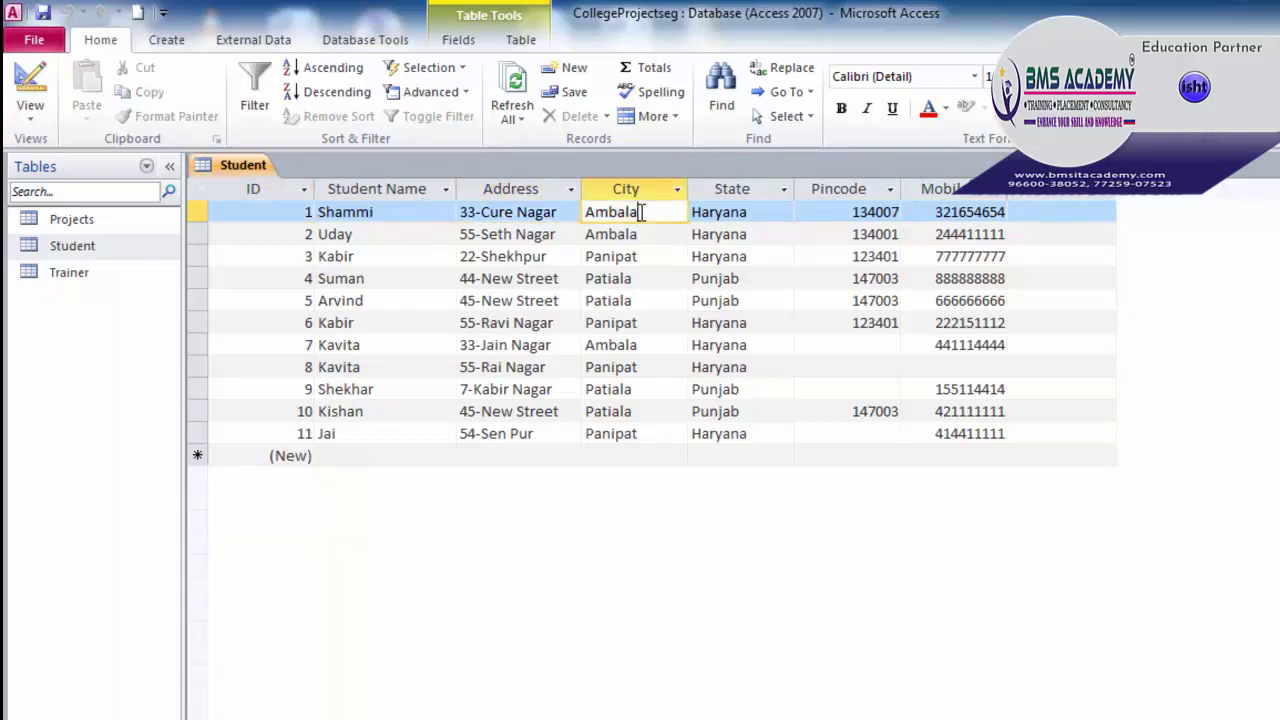
left_click(768, 211)
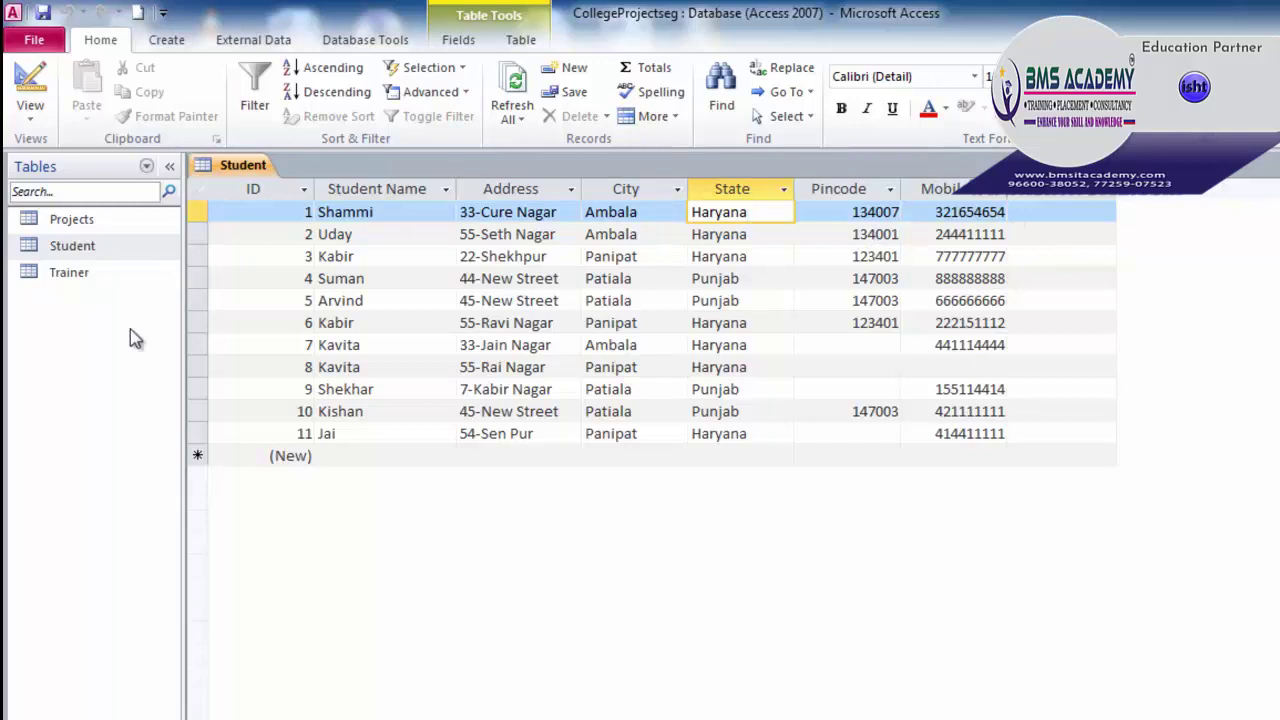
- Open the Trainer table and auto-fit the Trainer Name column to its heading
left_click(58, 279)
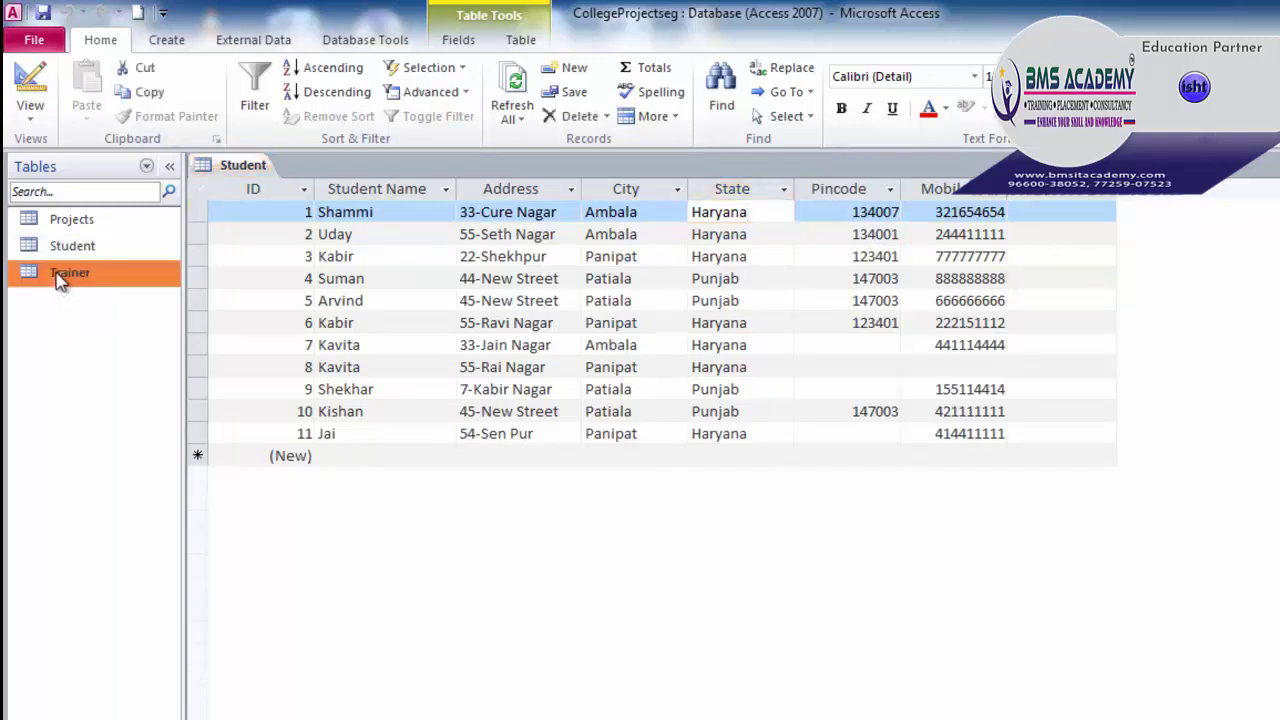
double_click(58, 279)
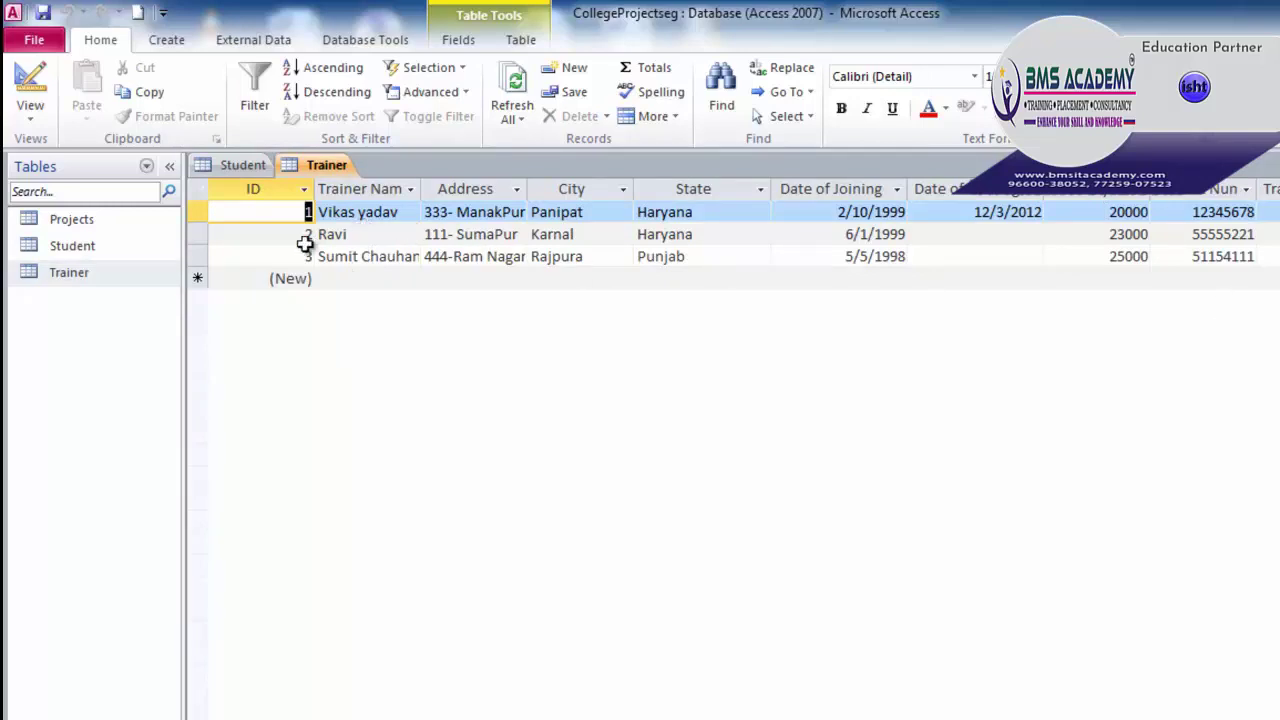
double_click(313, 189)
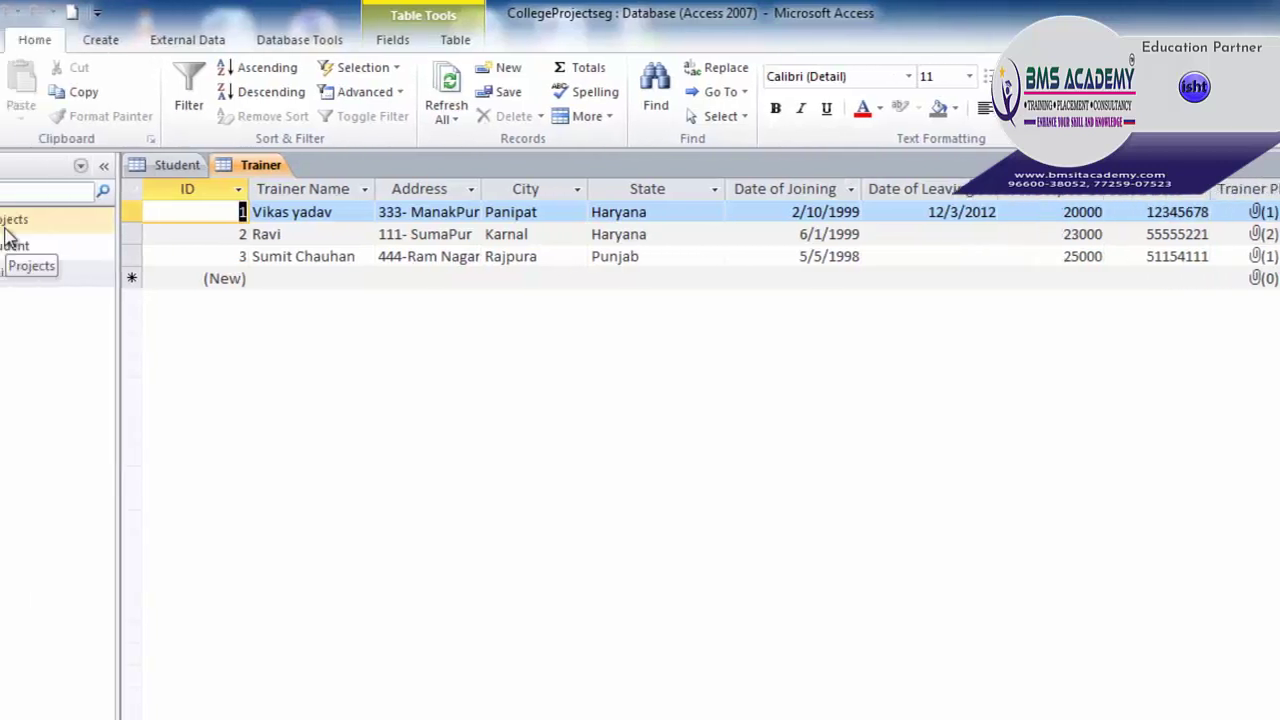
- Open the Projects table in Datasheet view to see its Test 1 and Test 2 scores
double_click(72, 222)
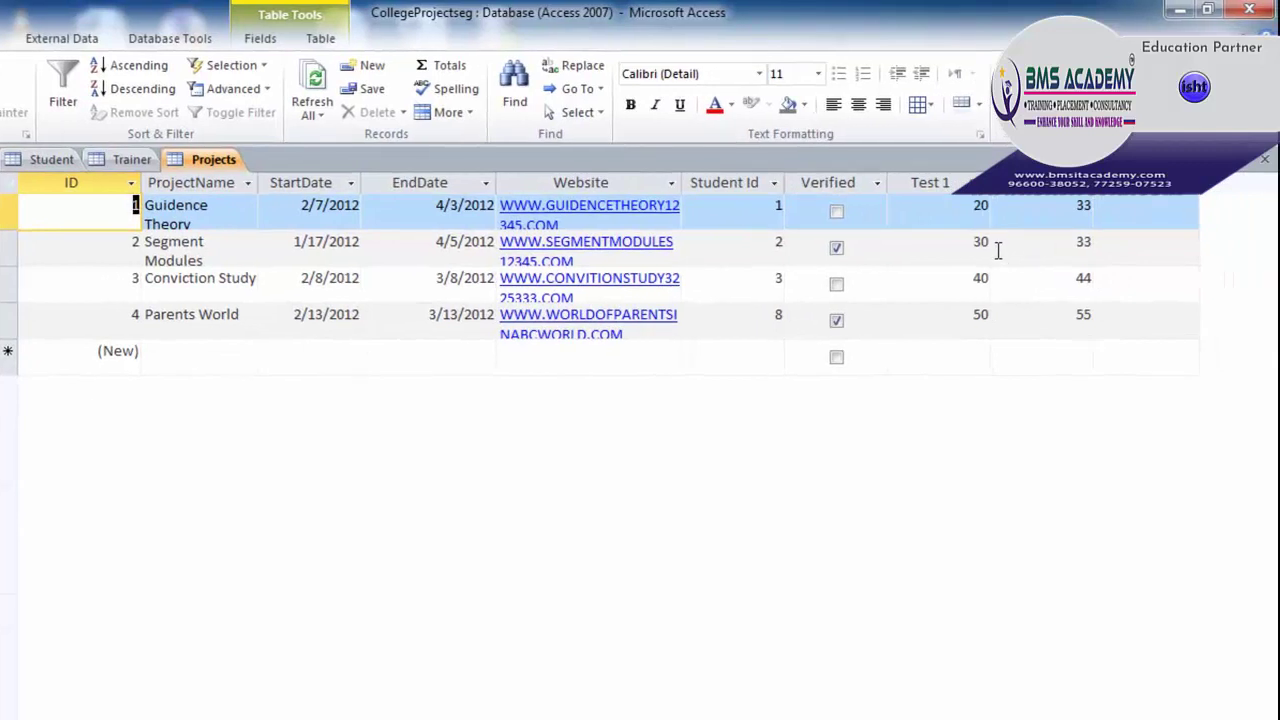
- Add a new Calculated Field column to Projects, bringing up the Expression Builder
left_click(1131, 190)
mouse_move(906, 558)
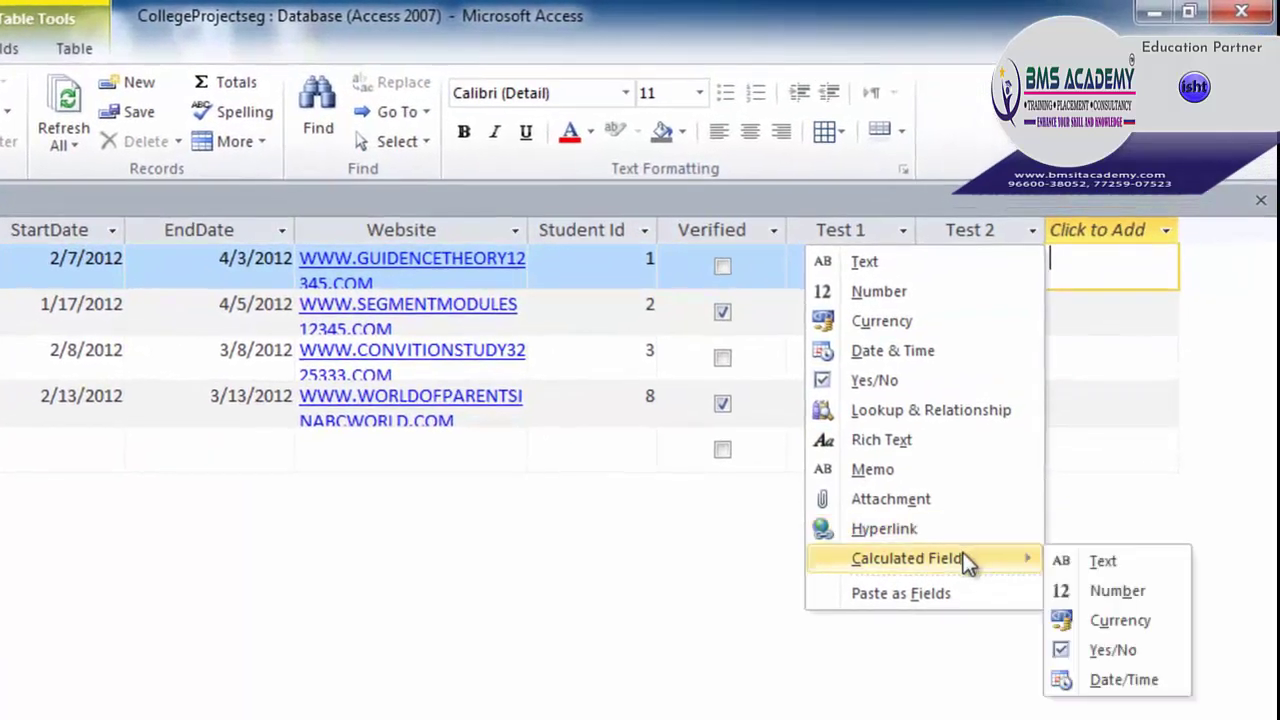
left_click(1110, 590)
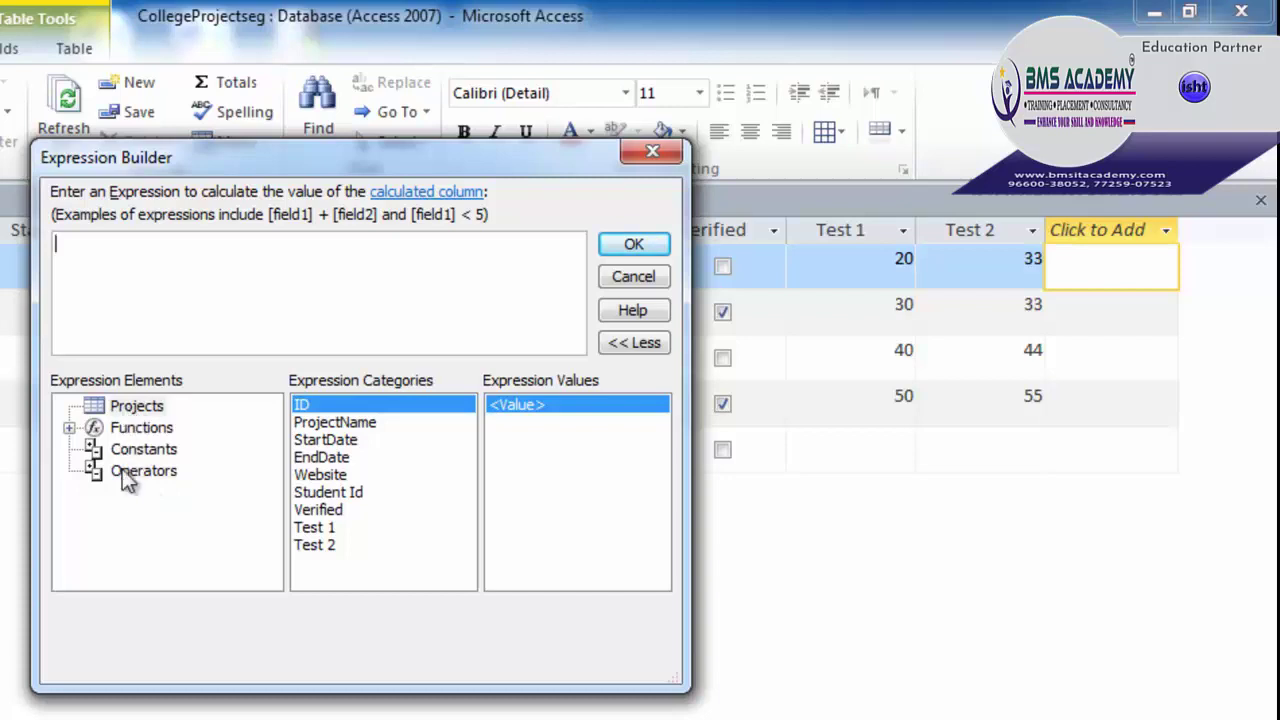
left_click(130, 412)
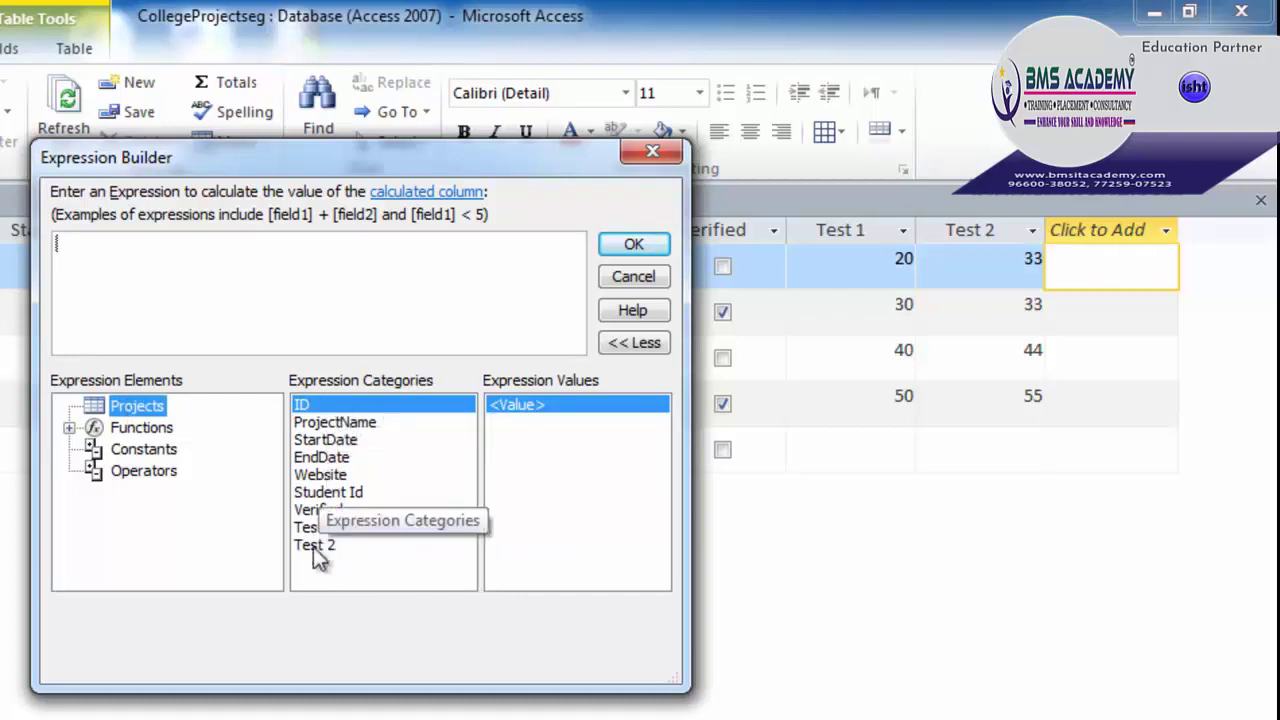
left_click(69, 427)
left_click(136, 446)
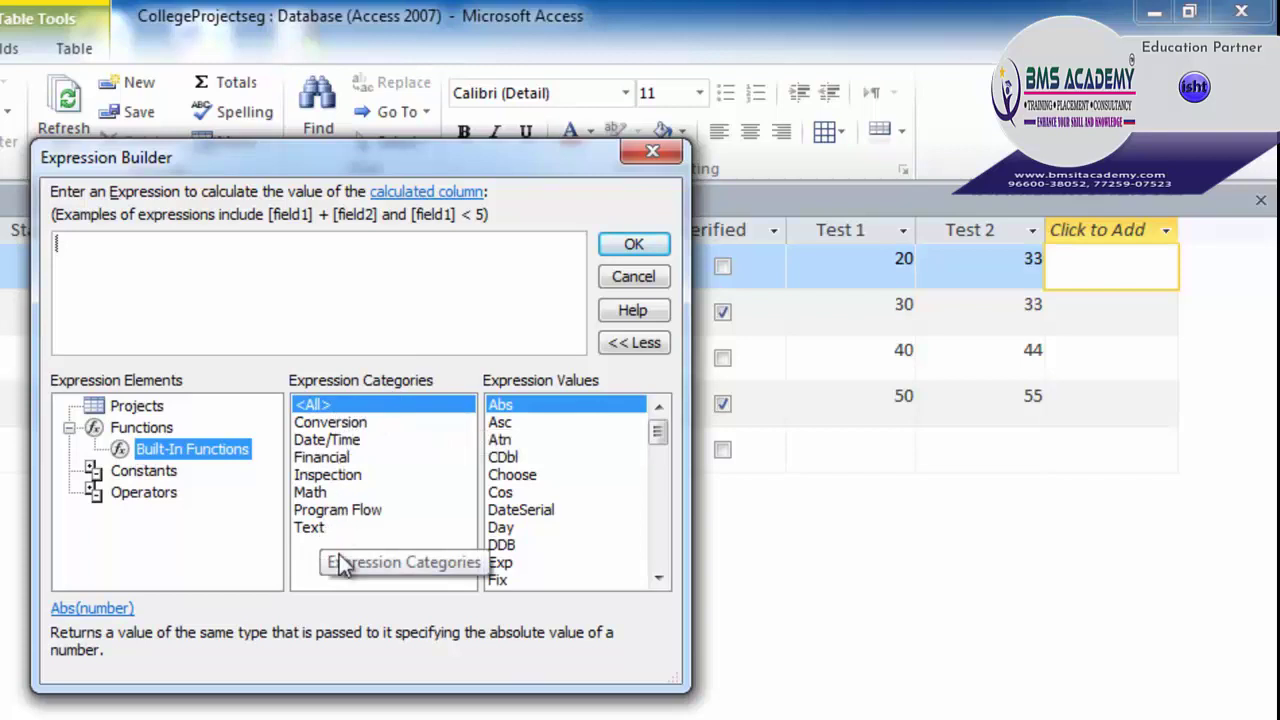
left_click(69, 428)
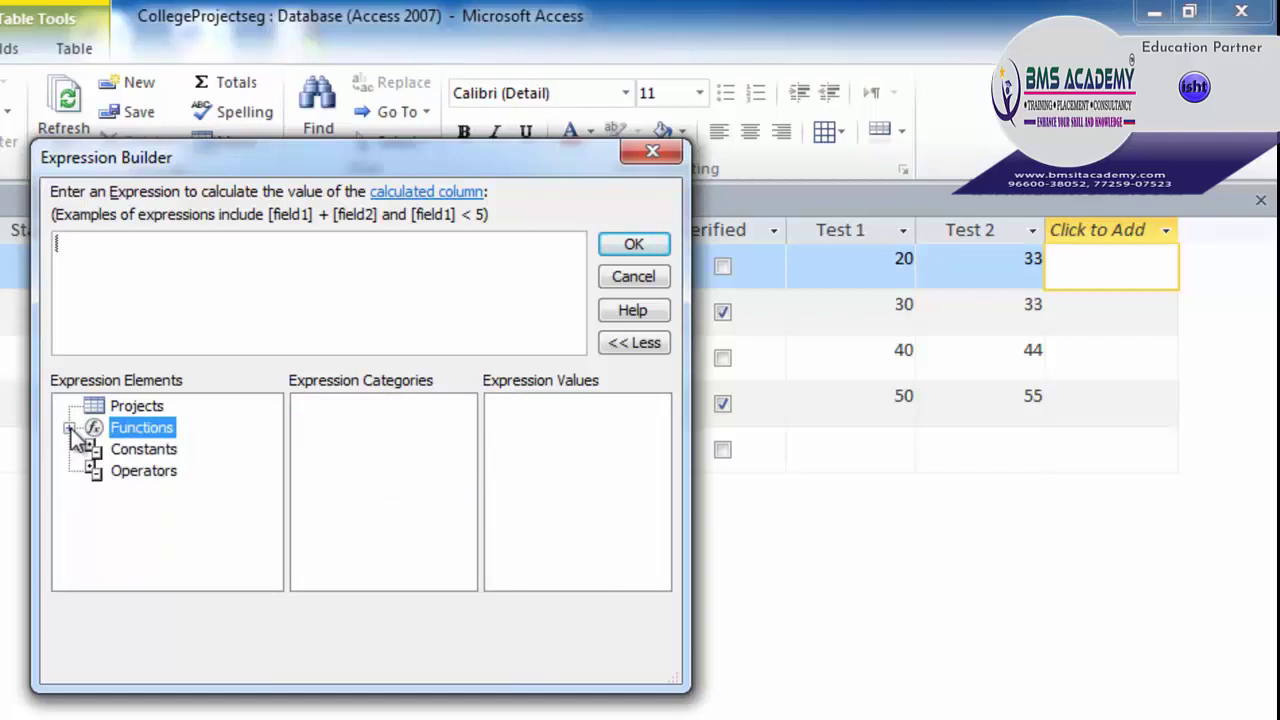
left_click(131, 455)
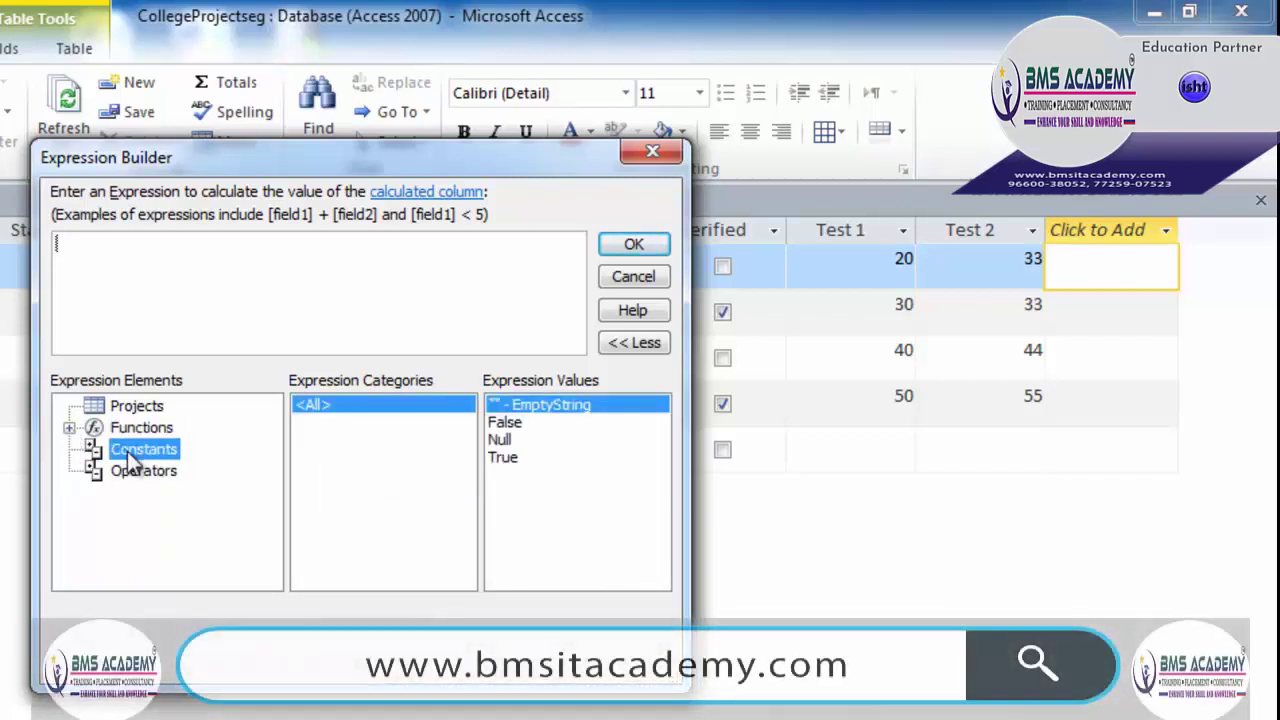
left_click(128, 472)
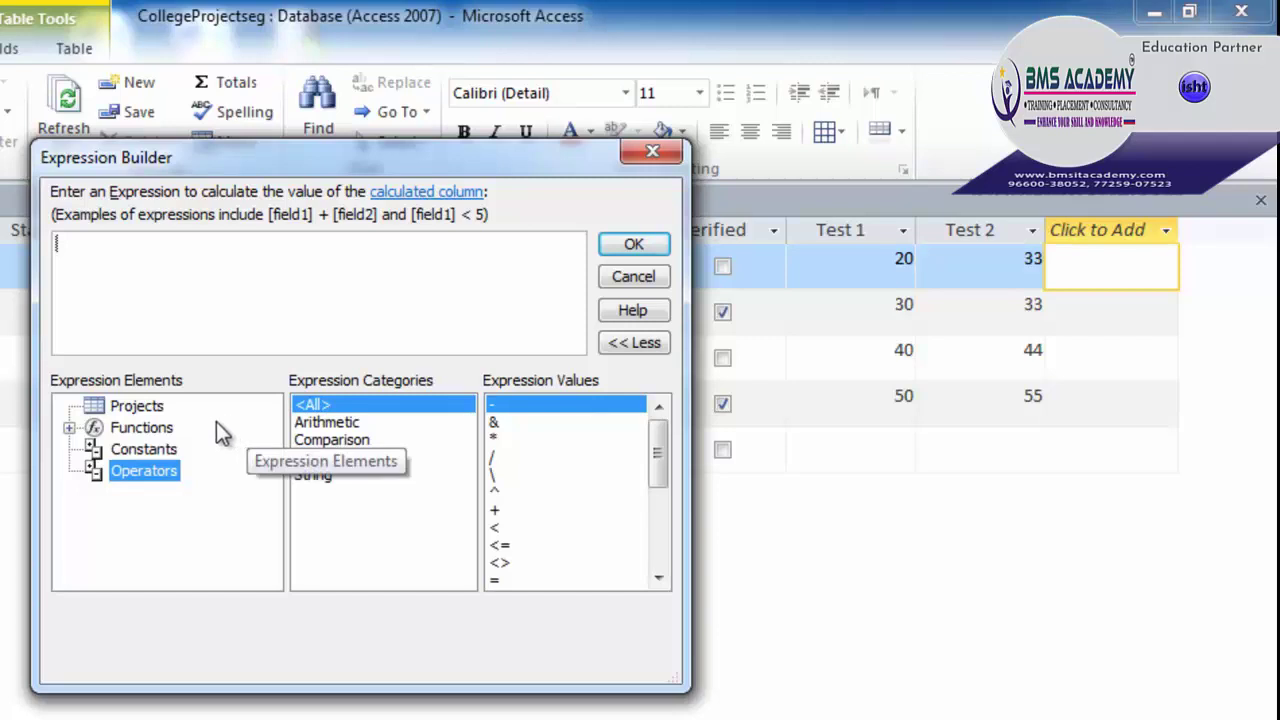
left_click(157, 410)
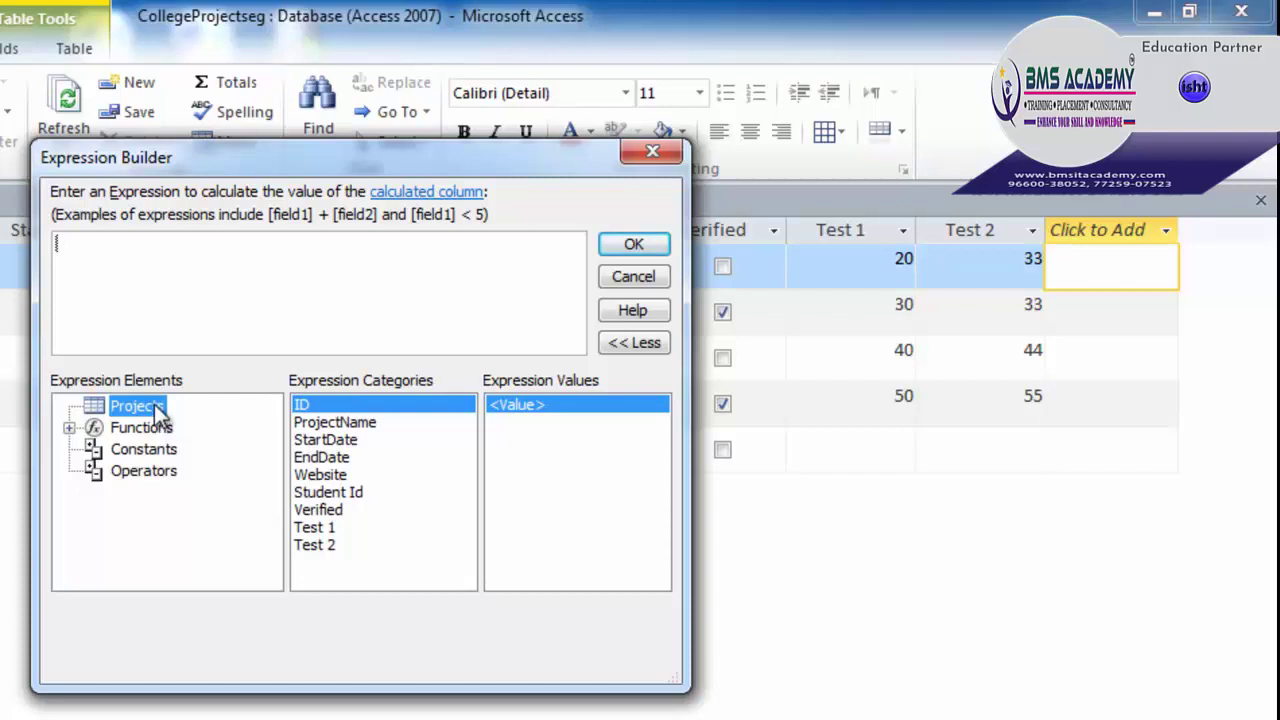
- Build the expression [Test 1] + [Test 2] from the Projects fields and arithmetic operators
double_click(324, 530)
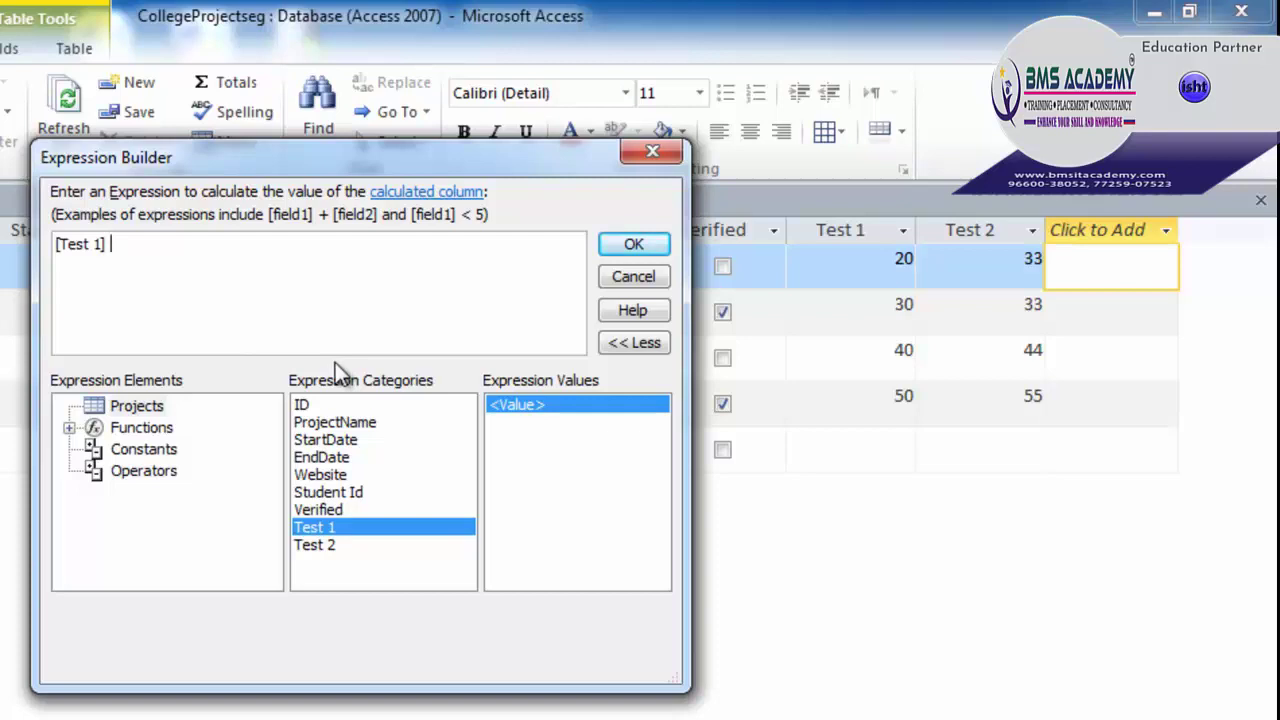
left_click(140, 470)
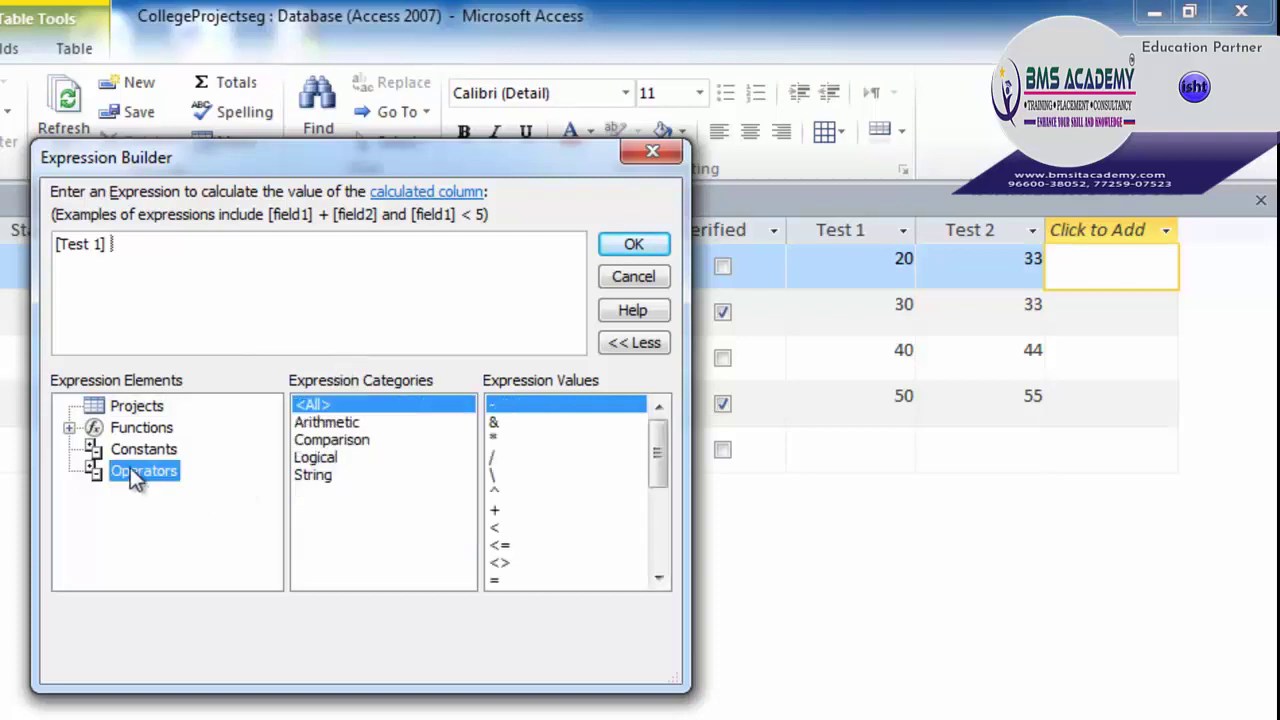
left_click(343, 424)
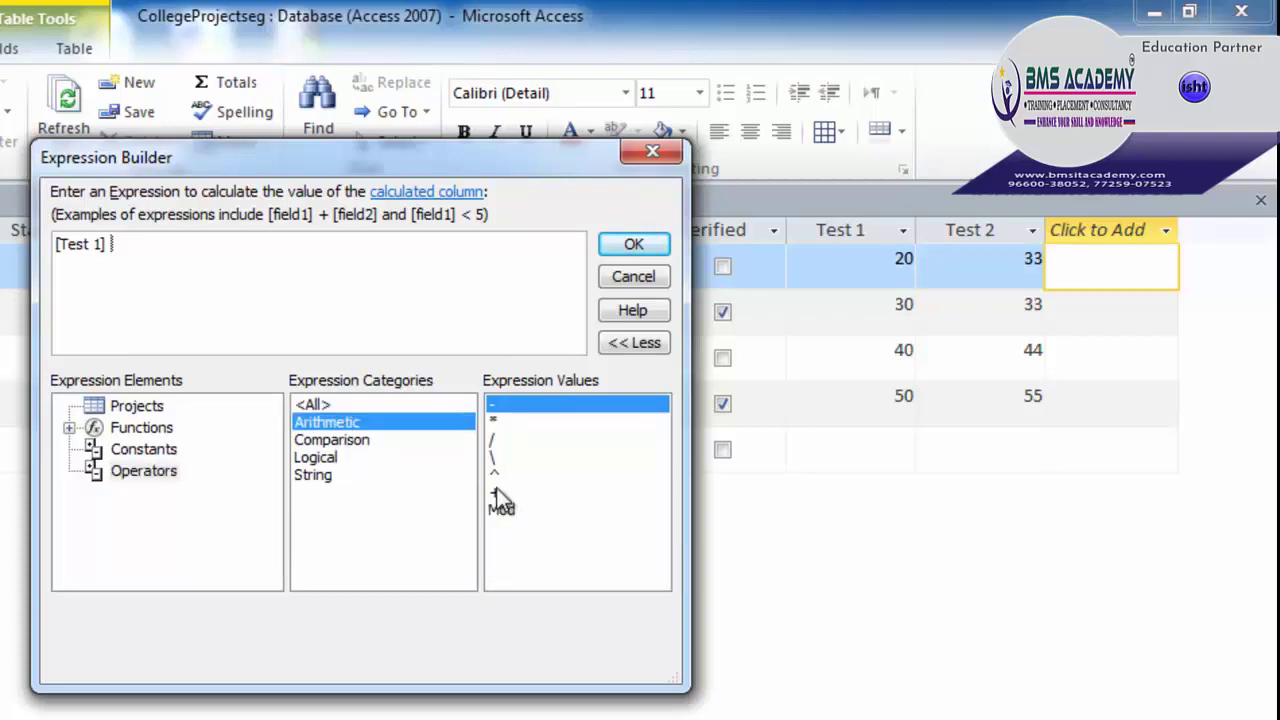
left_click(497, 492)
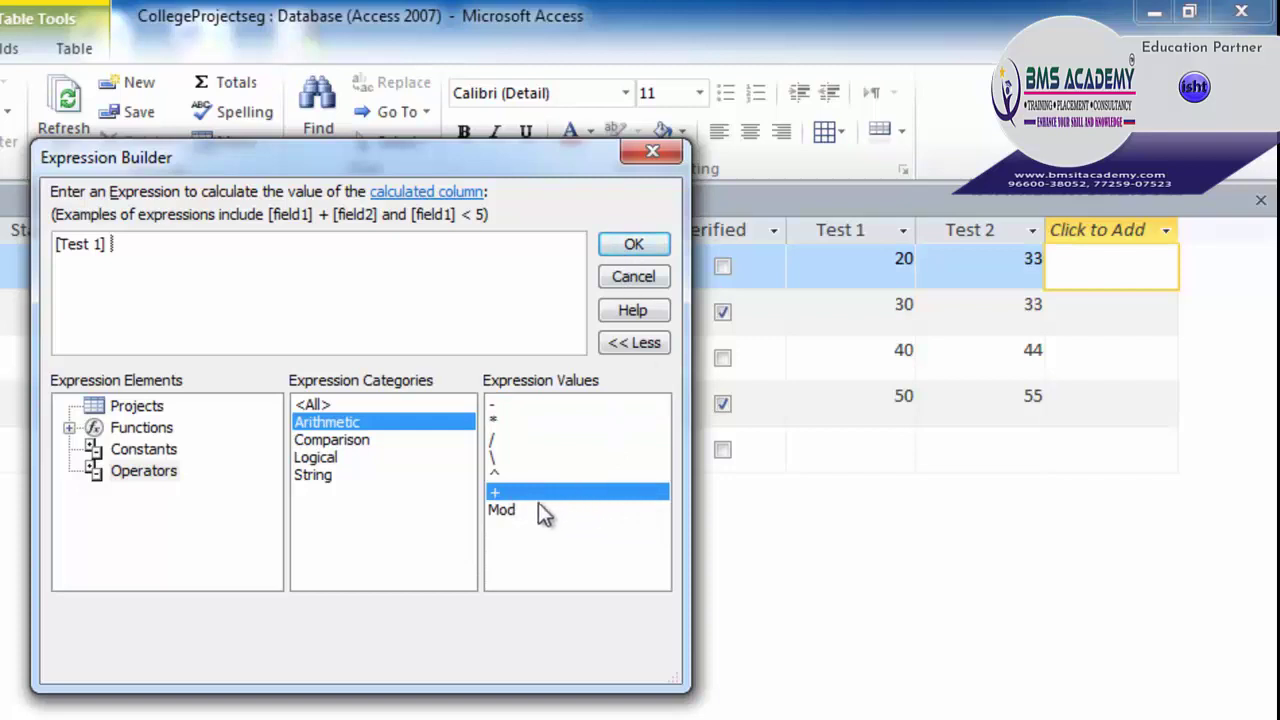
double_click(534, 492)
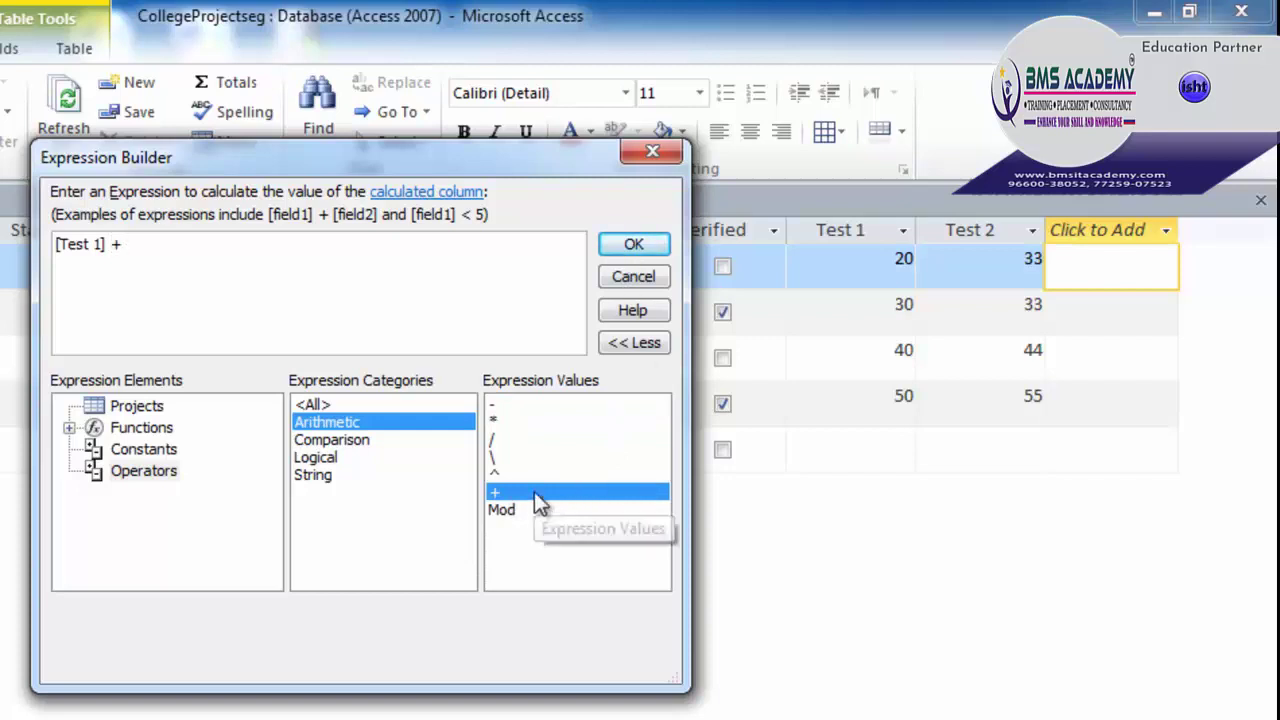
left_click(135, 406)
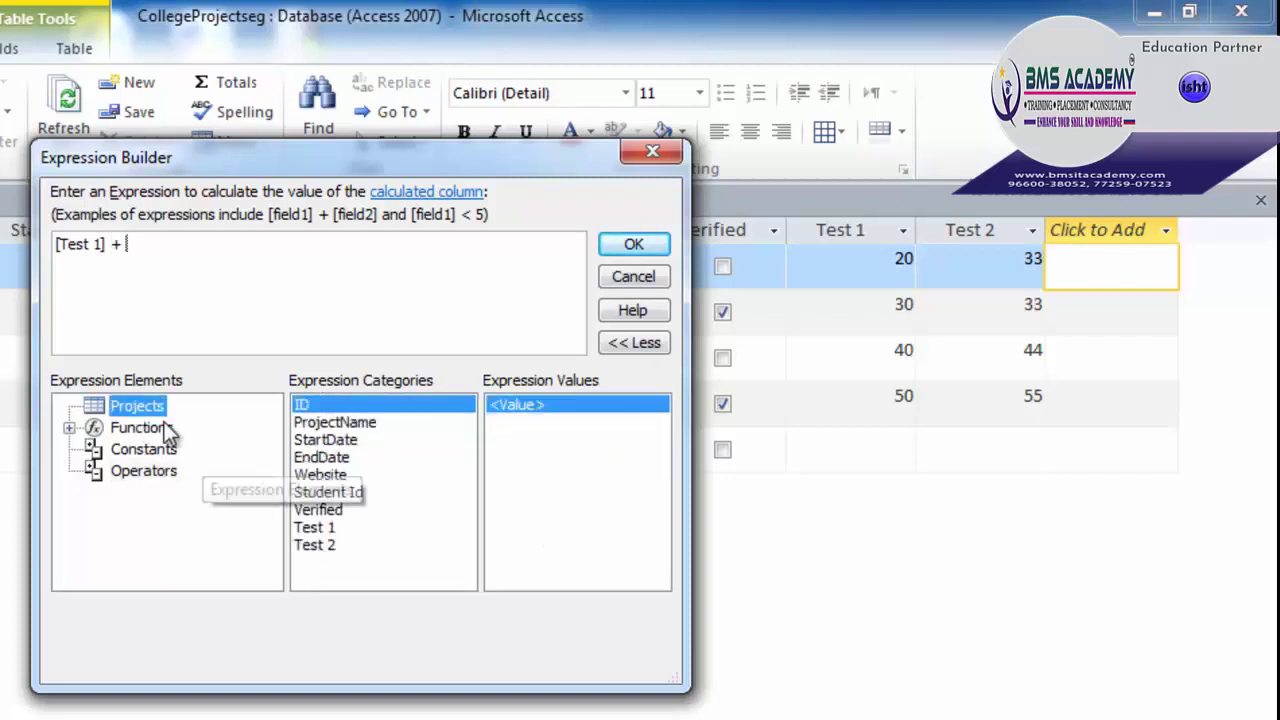
left_click(319, 546)
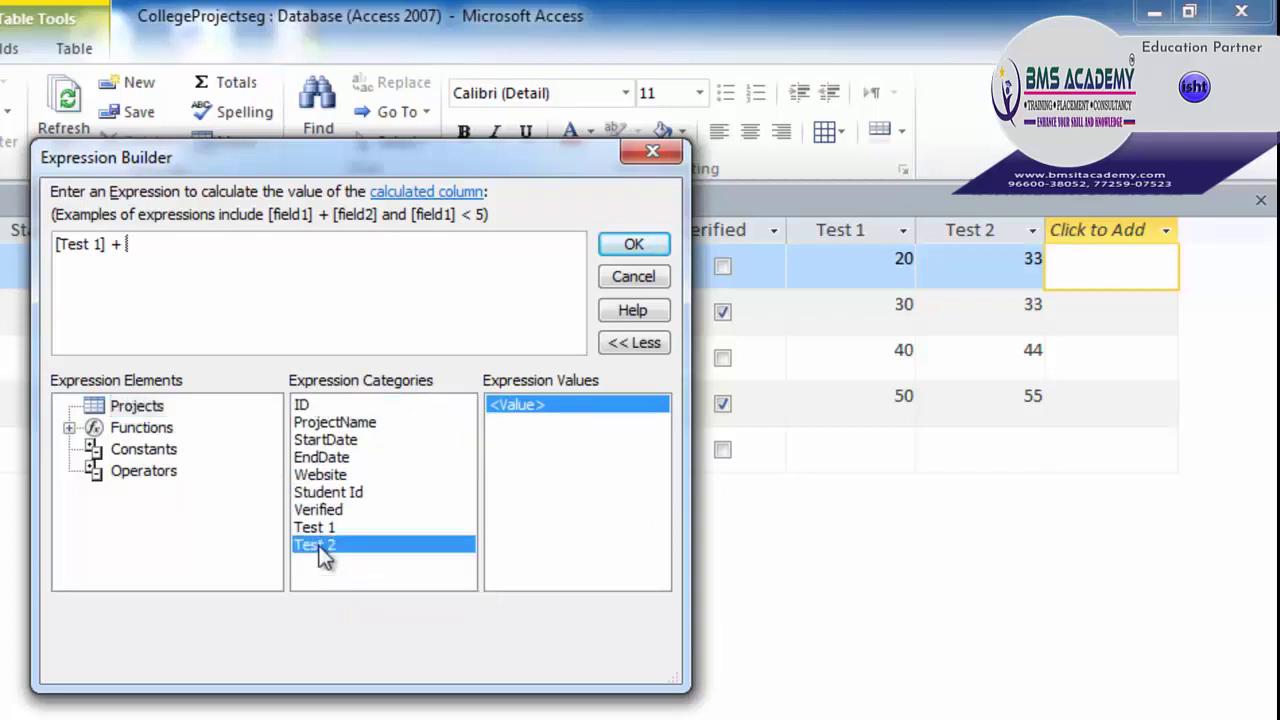
double_click(321, 550)
- Accept the [Test 1] + [Test 2] expression and rename the new column Marks
left_click(634, 244)
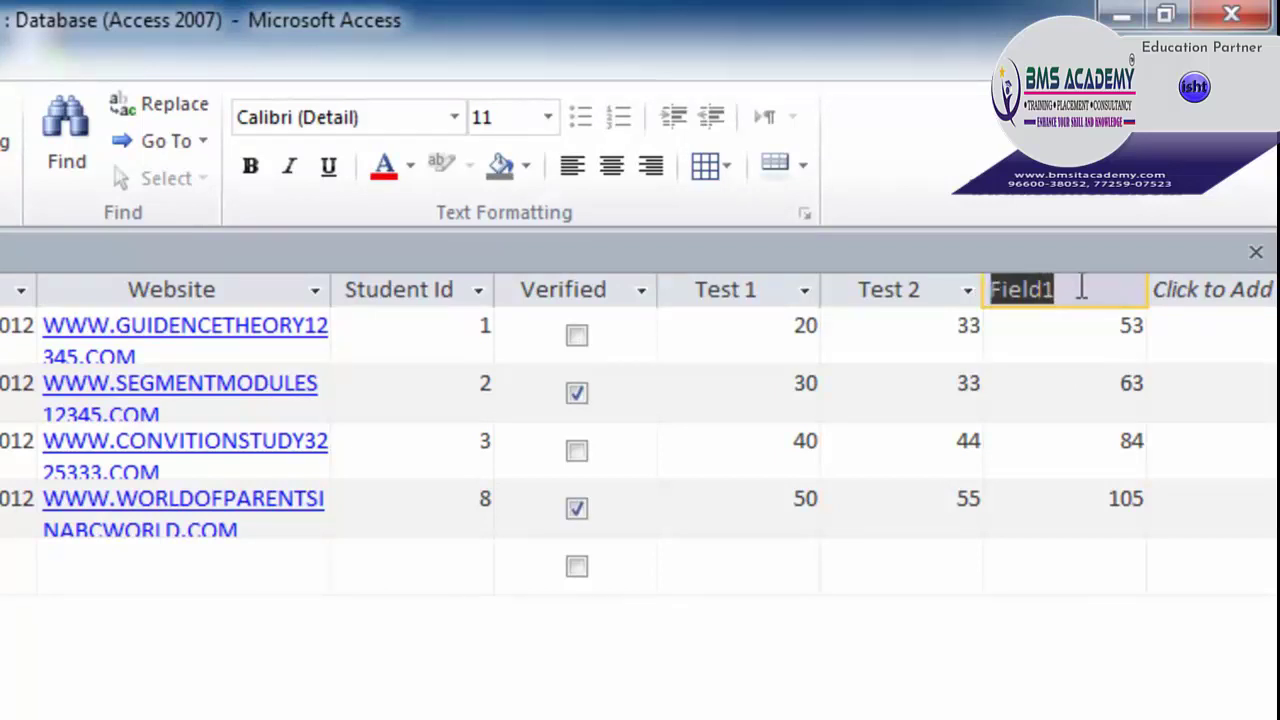
type("Ma")
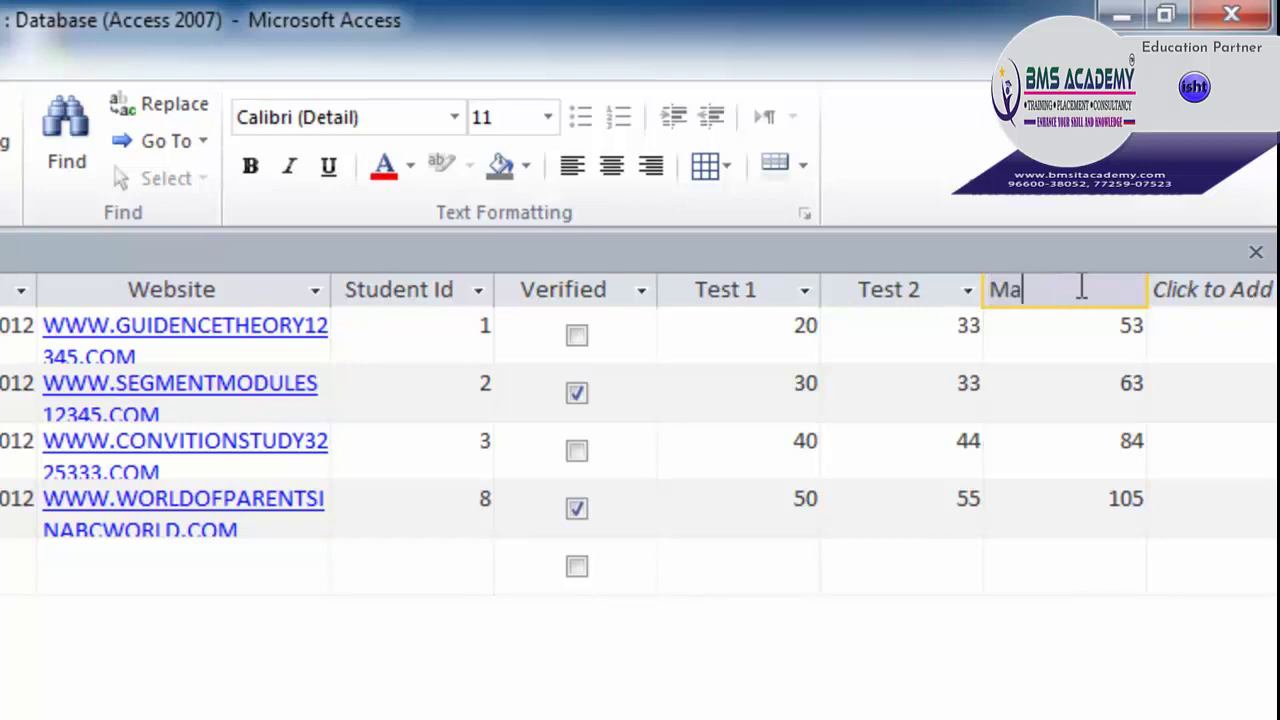
type("rks")
- Replace the first project's Test 1 score of 20 with 35
left_click(775, 330)
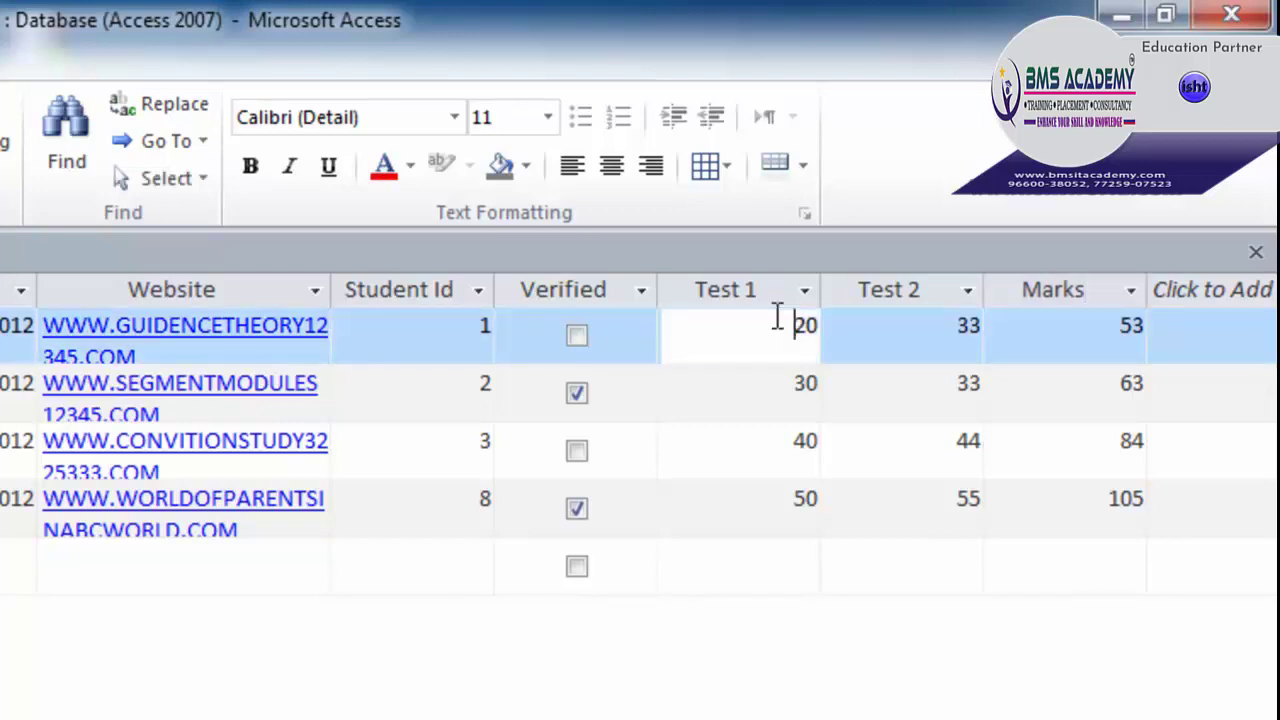
left_click_drag(780, 332, 808, 330)
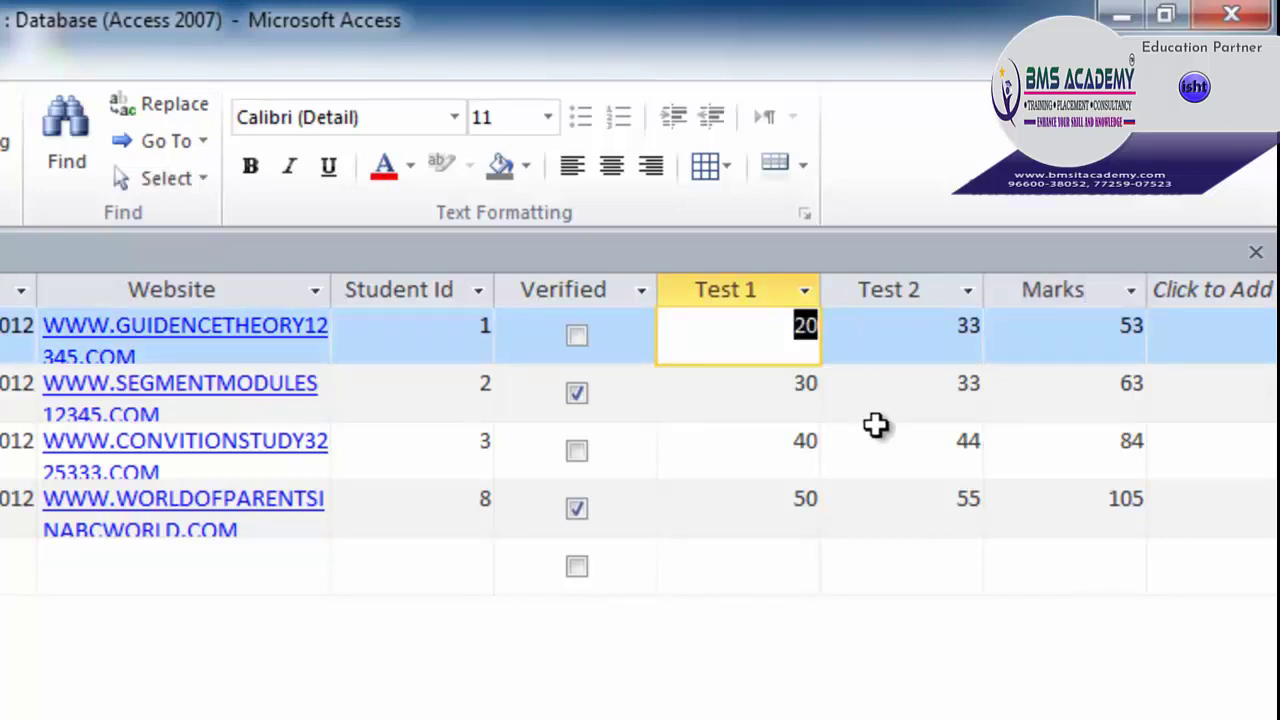
type("35")
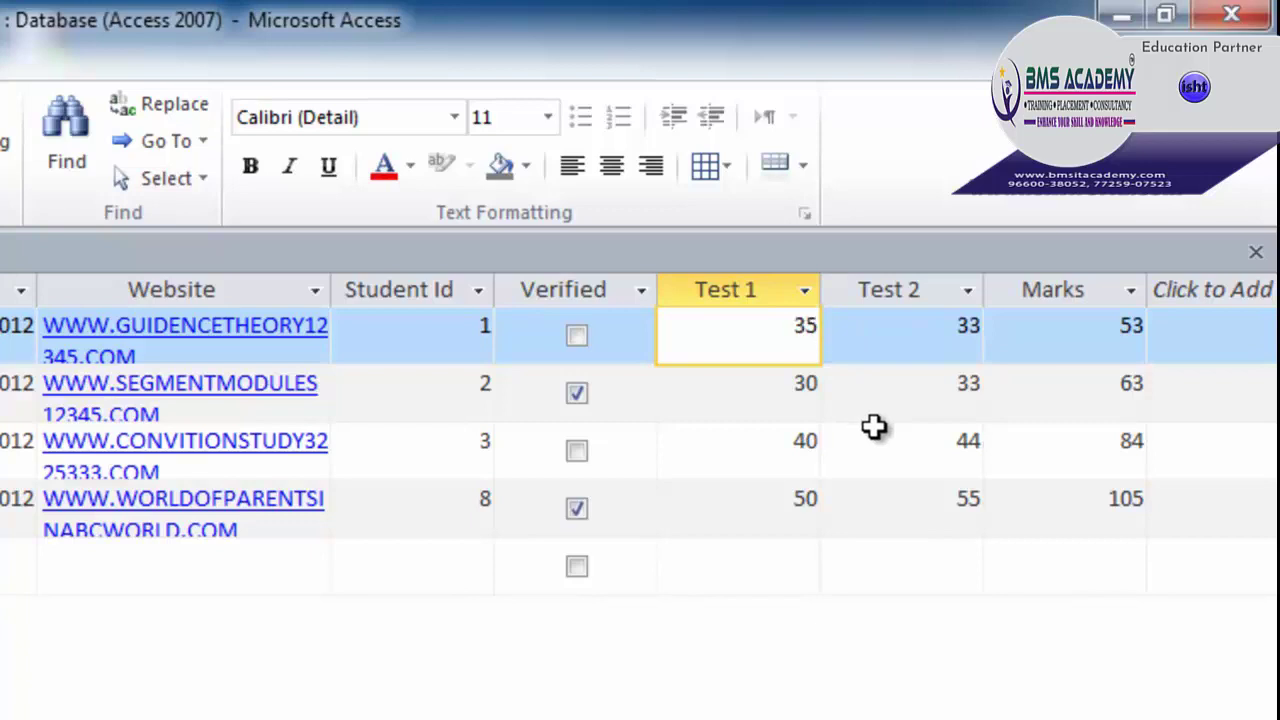
key("Tab")
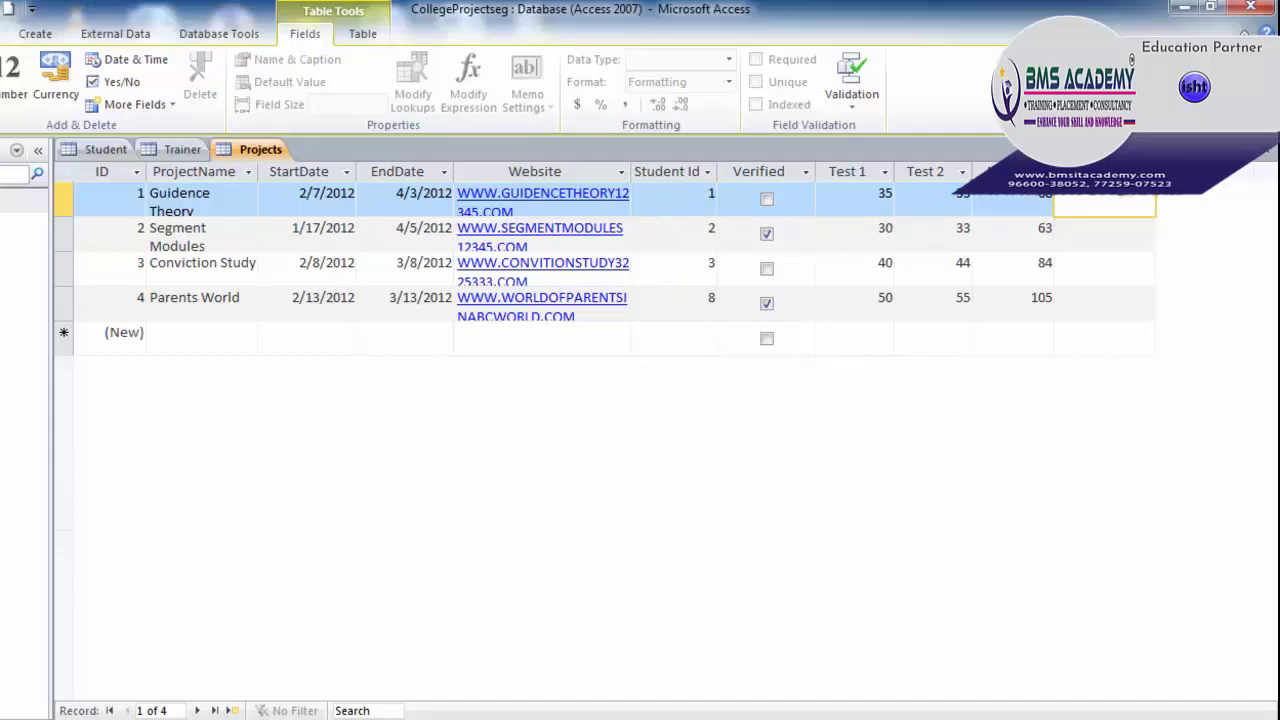
- Start a Lookup & Relationship column using 'I will type in the values that I want'
left_click(1105, 171)
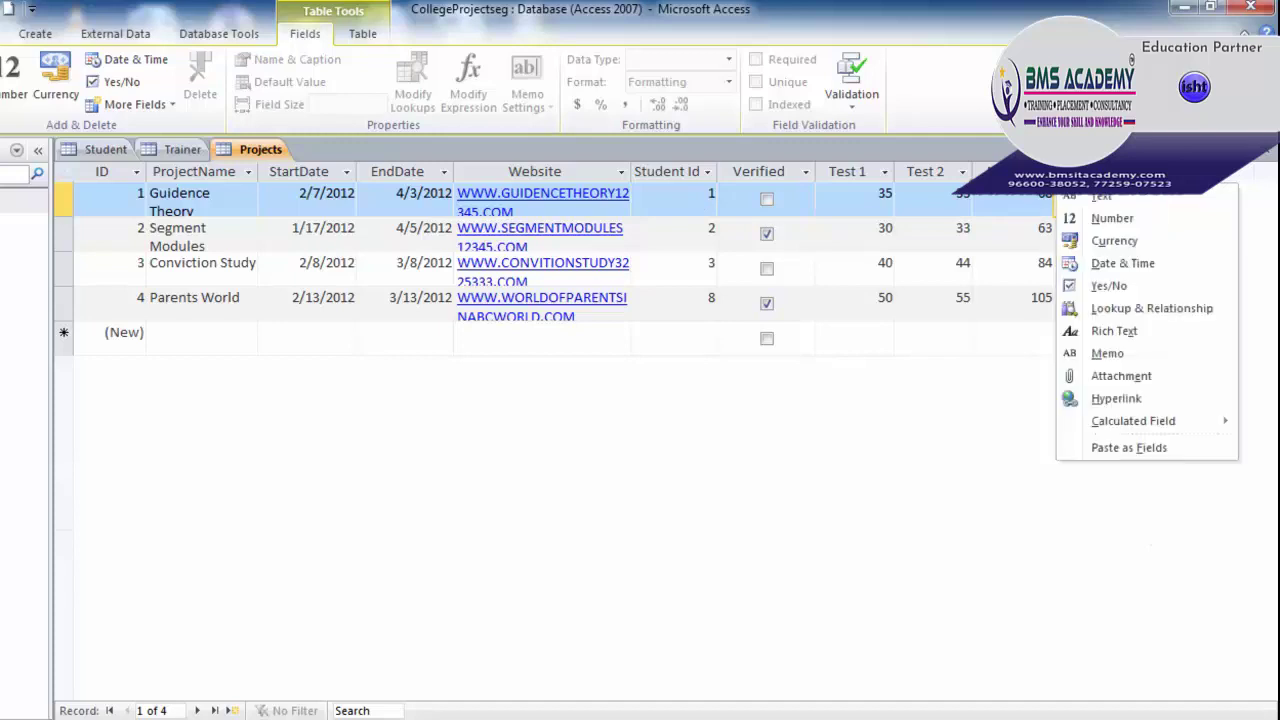
left_click(1121, 312)
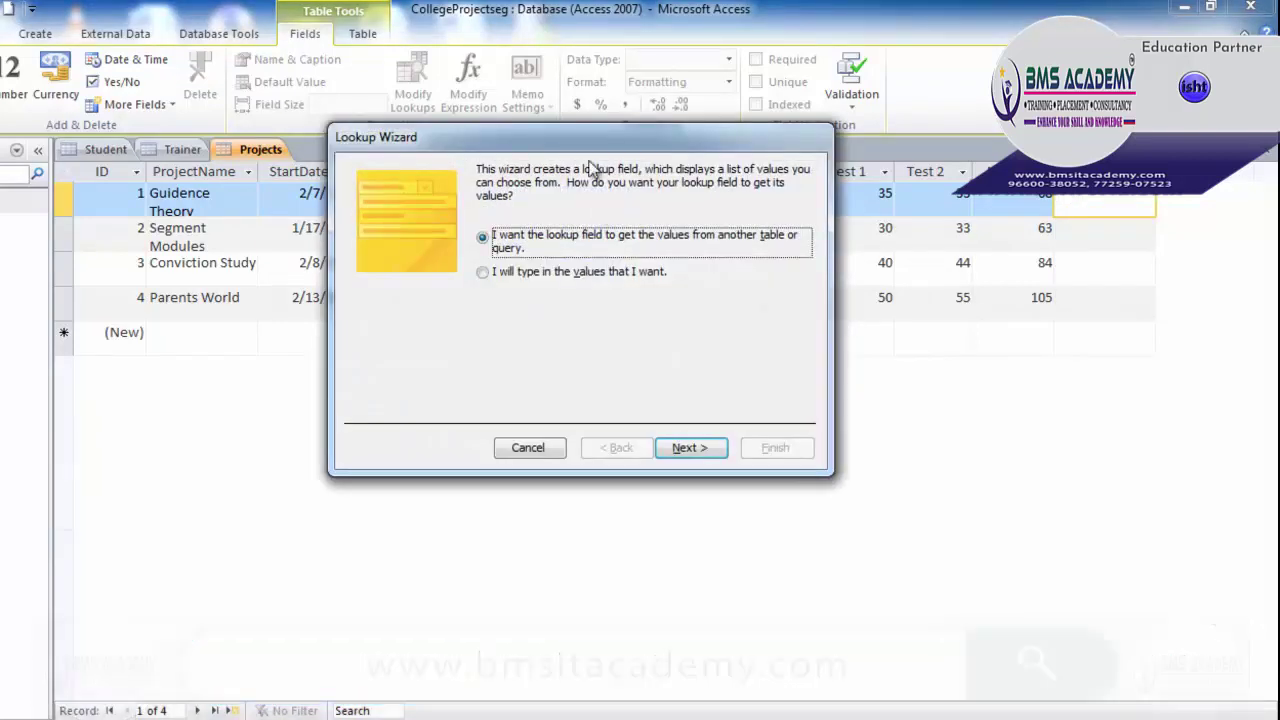
left_click_drag(590, 153, 587, 334)
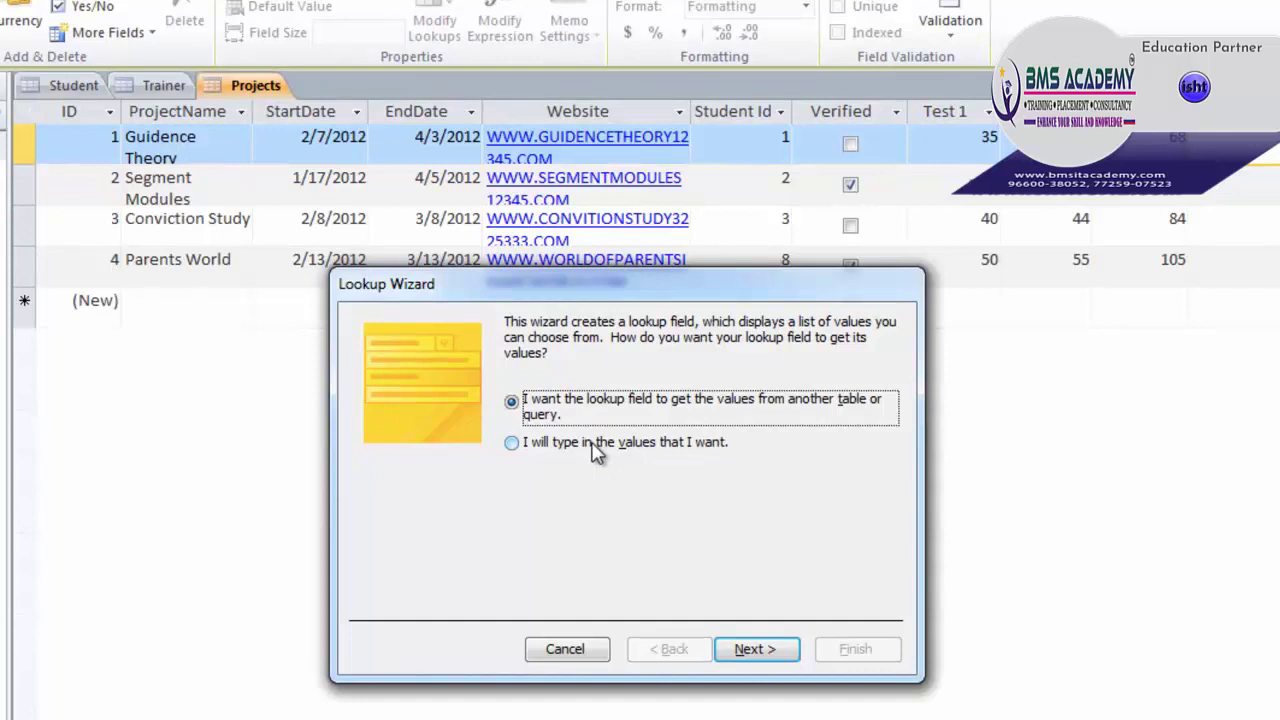
left_click(592, 451)
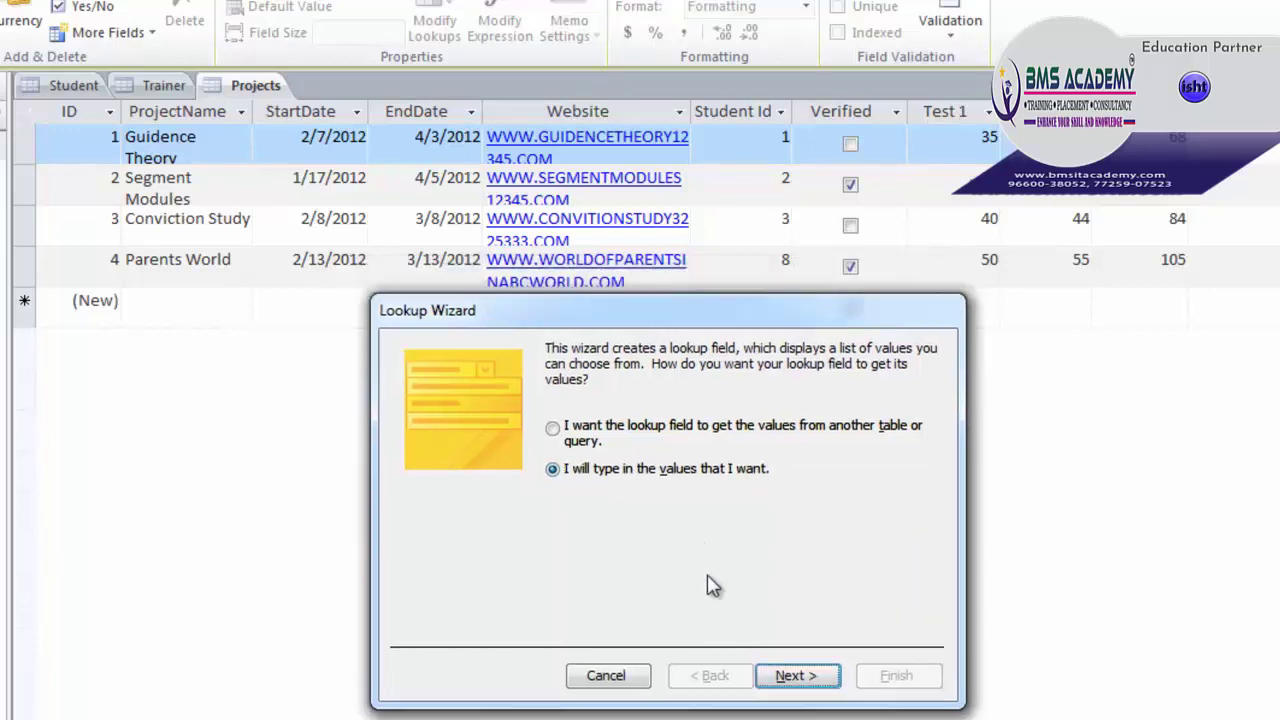
left_click(786, 677)
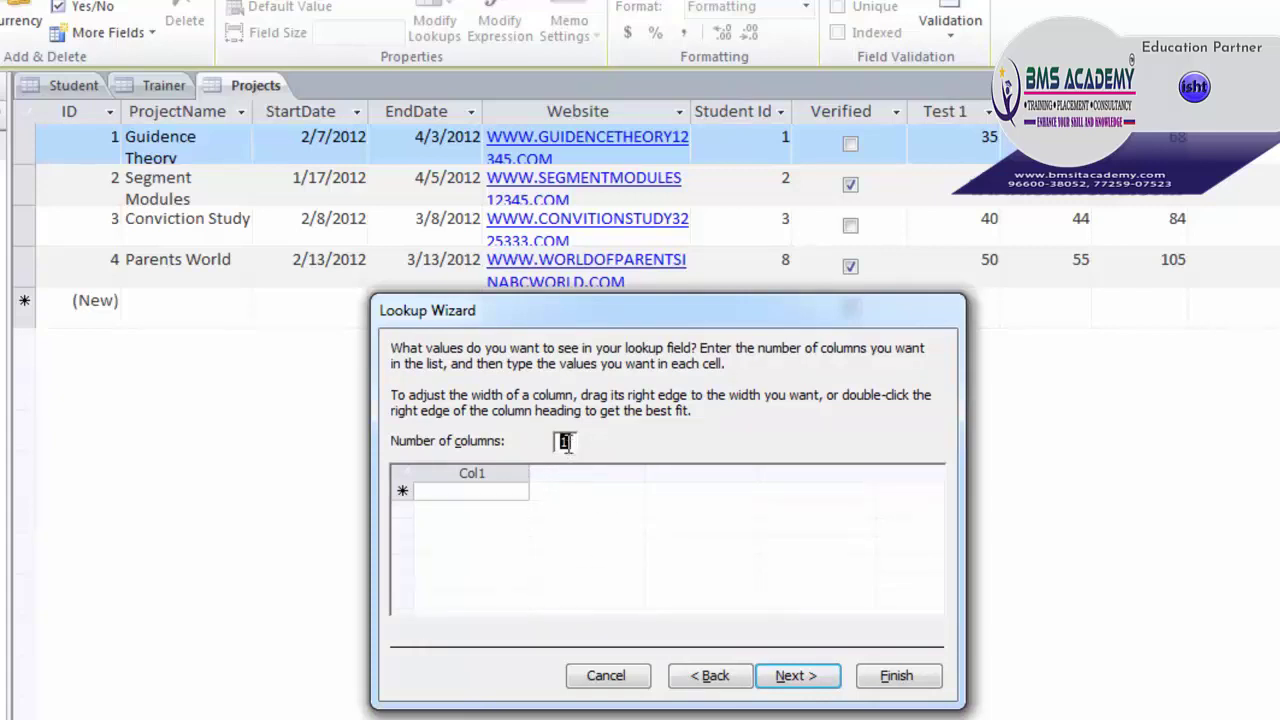
- Enter the three trainer names as the lookup list values in Col1
left_click(494, 490)
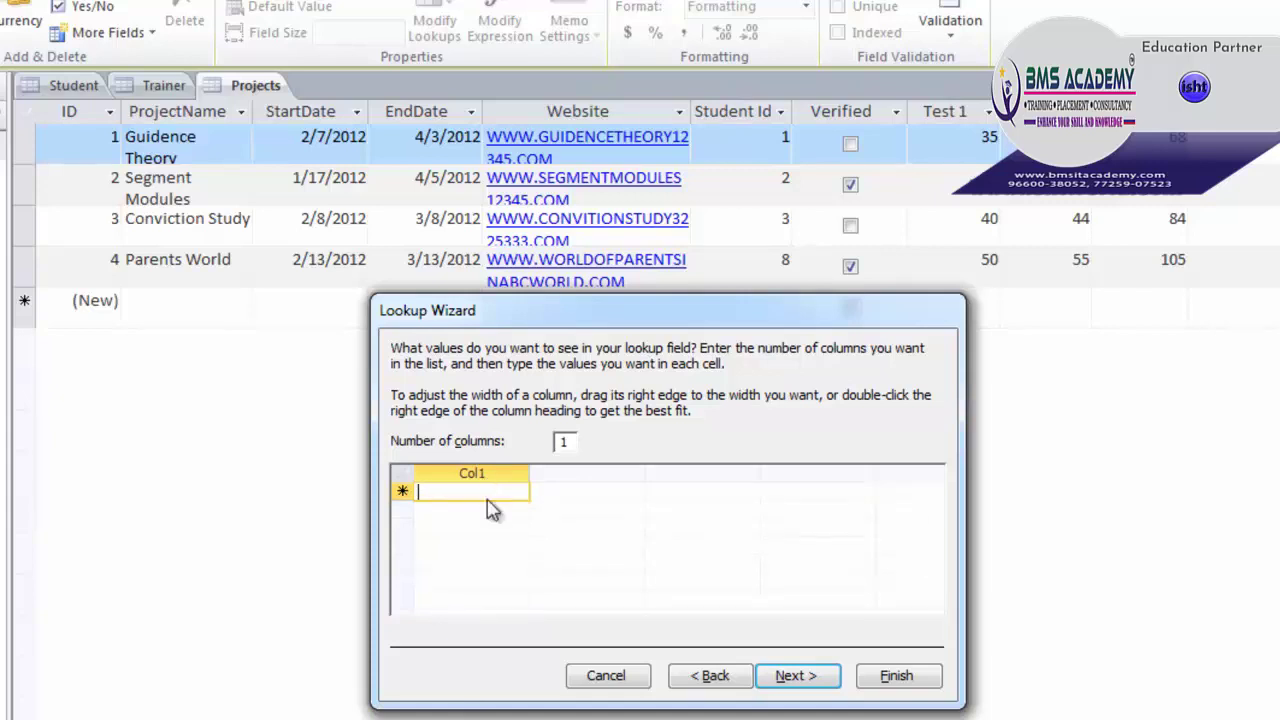
type("V")
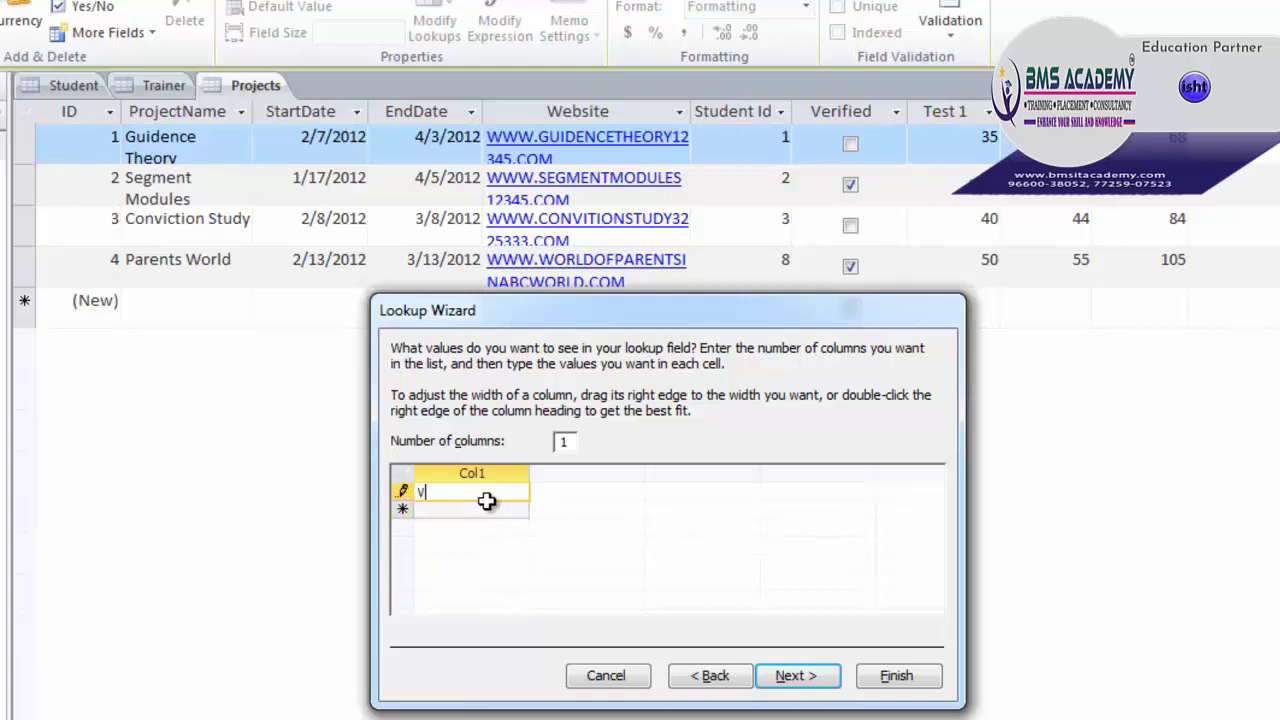
type("ikas Yadav")
key("Tab")
type("Ravi")
key("Tab")
type("Sumit")
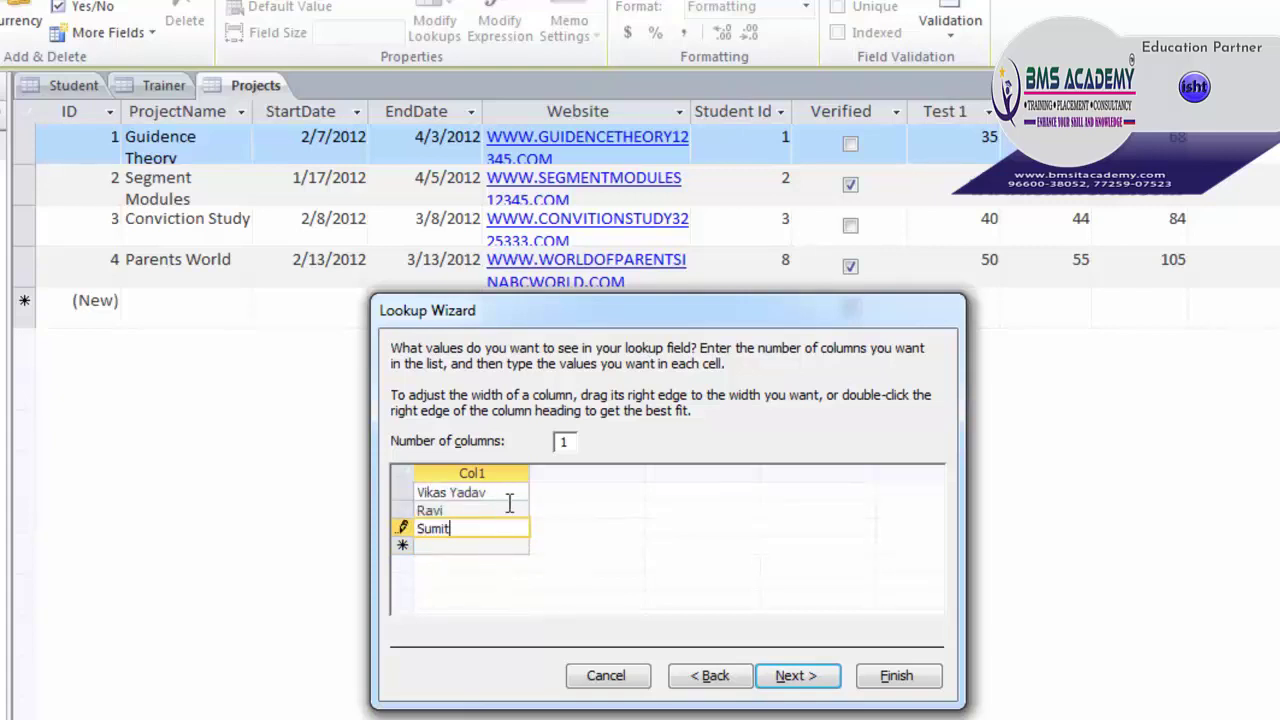
left_click(800, 677)
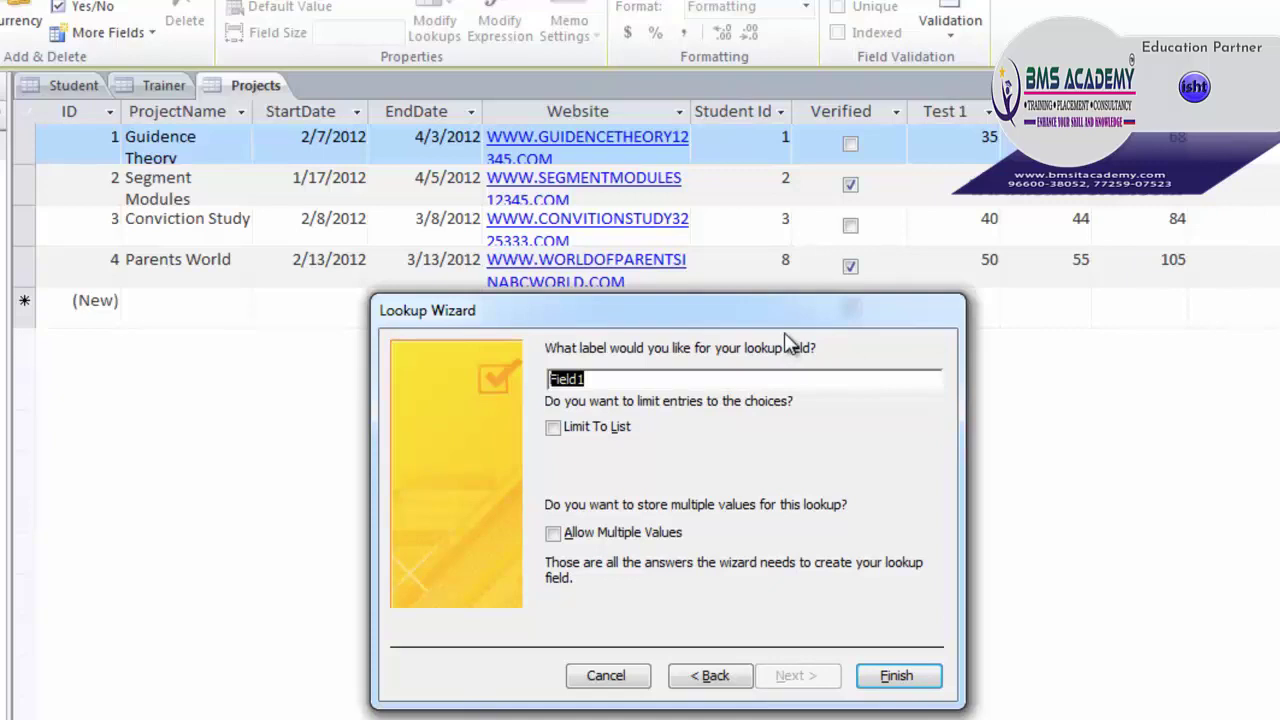
- Label the lookup field TrainerName and finish the Lookup Wizard
type("Train")
type("erNa")
type("me")
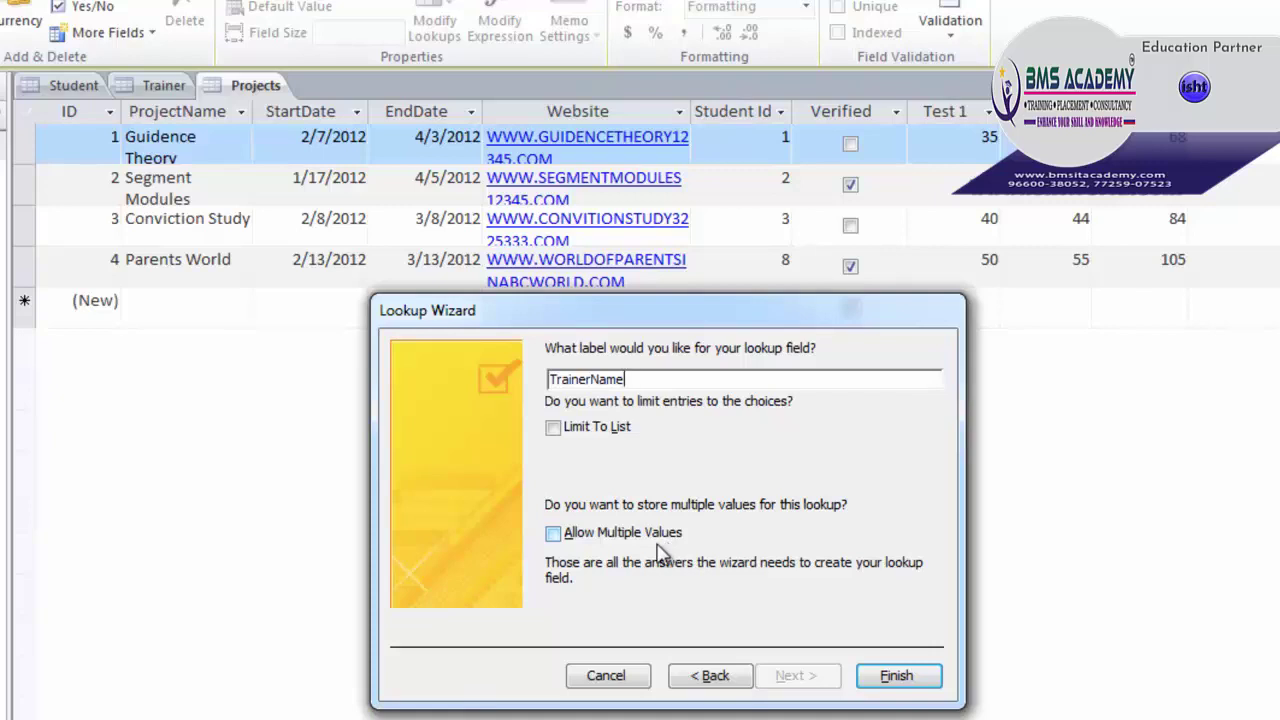
left_click(878, 678)
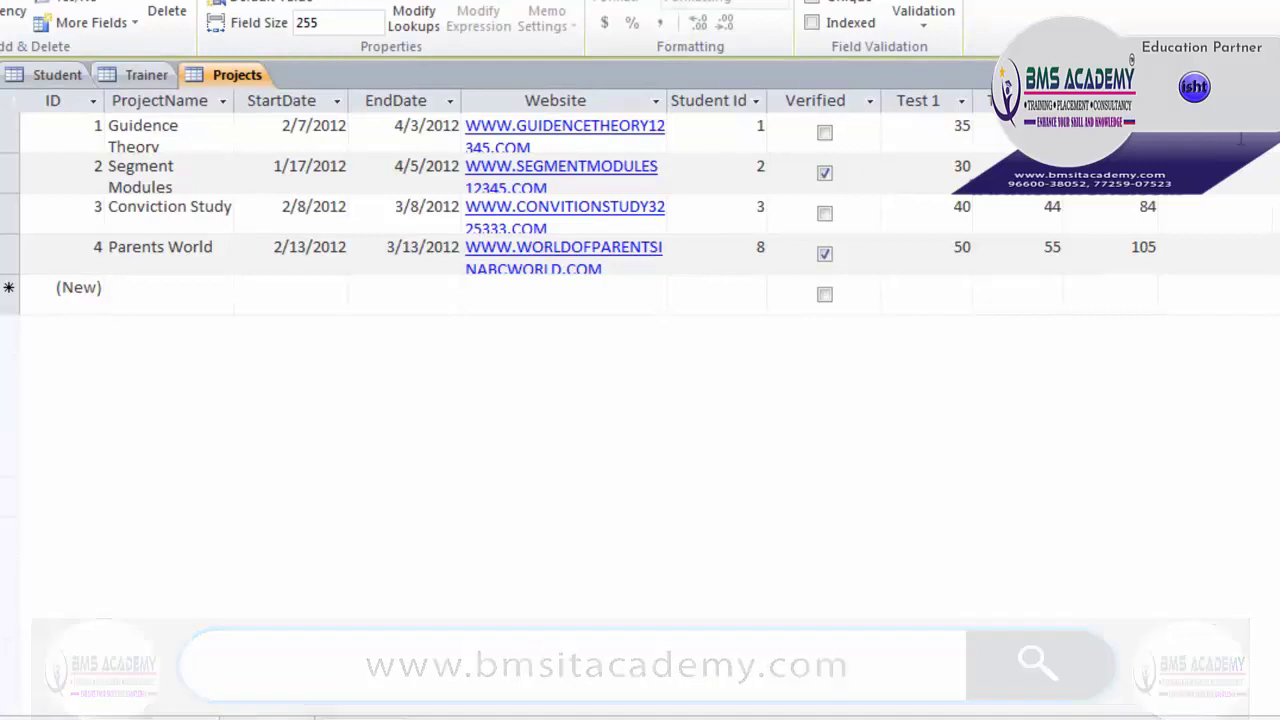
- Fill the TrainerName cell of projects 1 through 4 with a trainer chosen from its dropdown list
left_click(1262, 148)
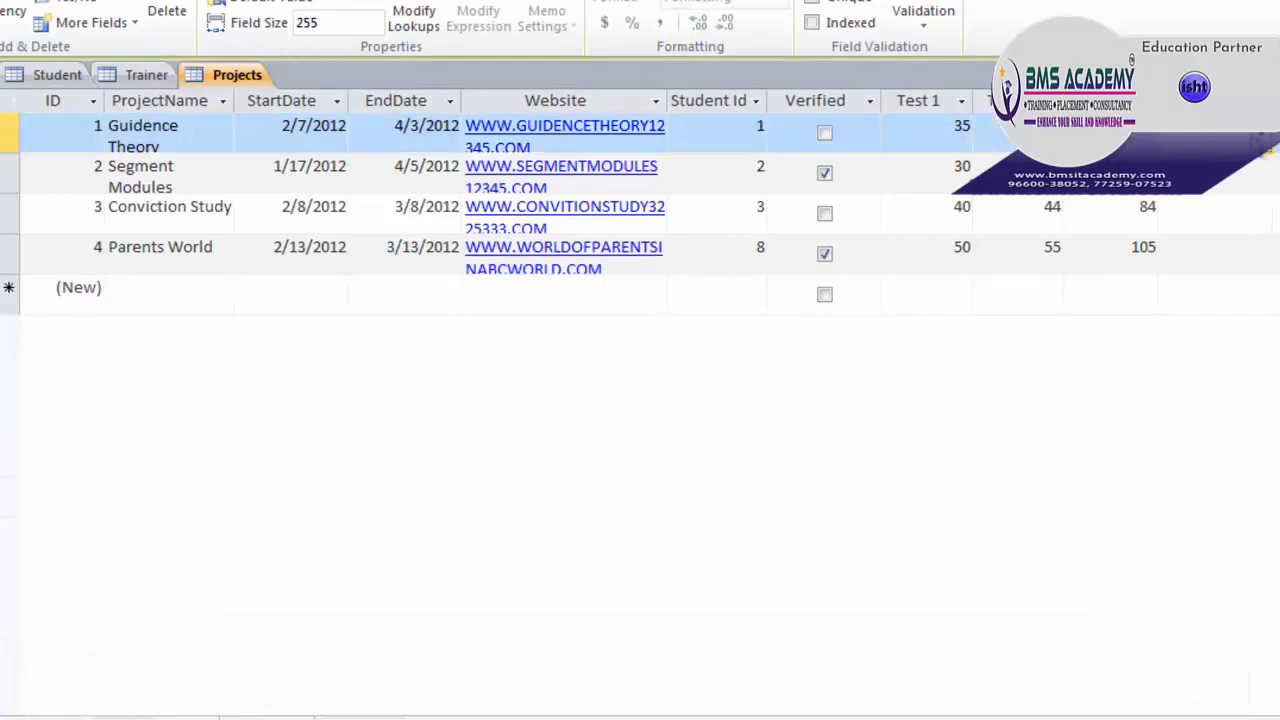
left_click(1270, 148)
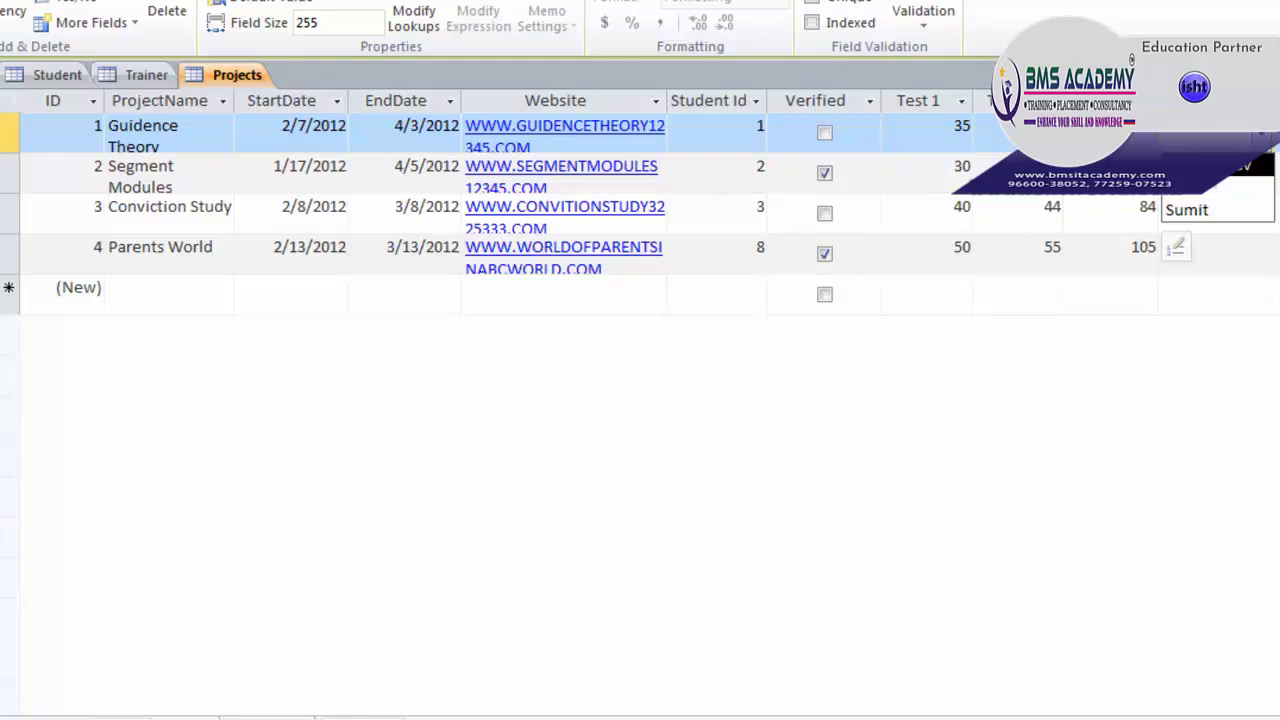
left_click(1210, 165)
left_click(1248, 168)
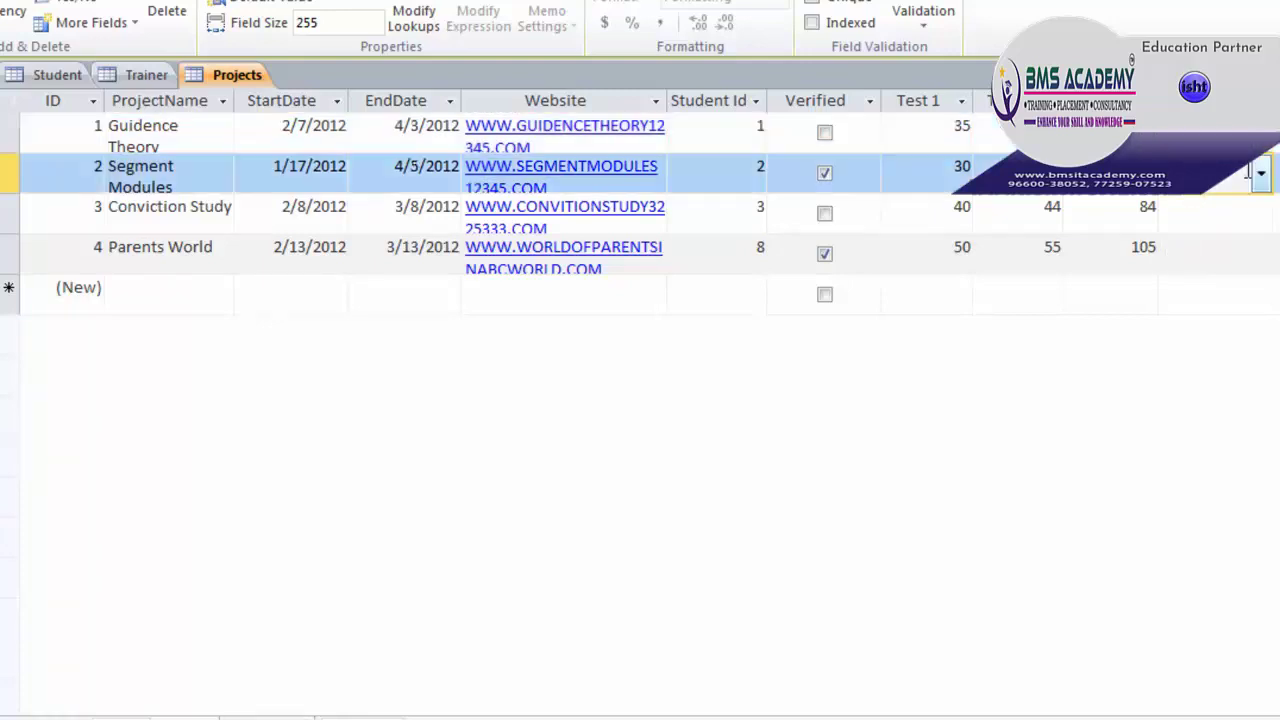
left_click(1260, 174)
left_click(1218, 228)
left_click(1260, 214)
left_click(1195, 289)
left_click(1260, 254)
left_click(1240, 287)
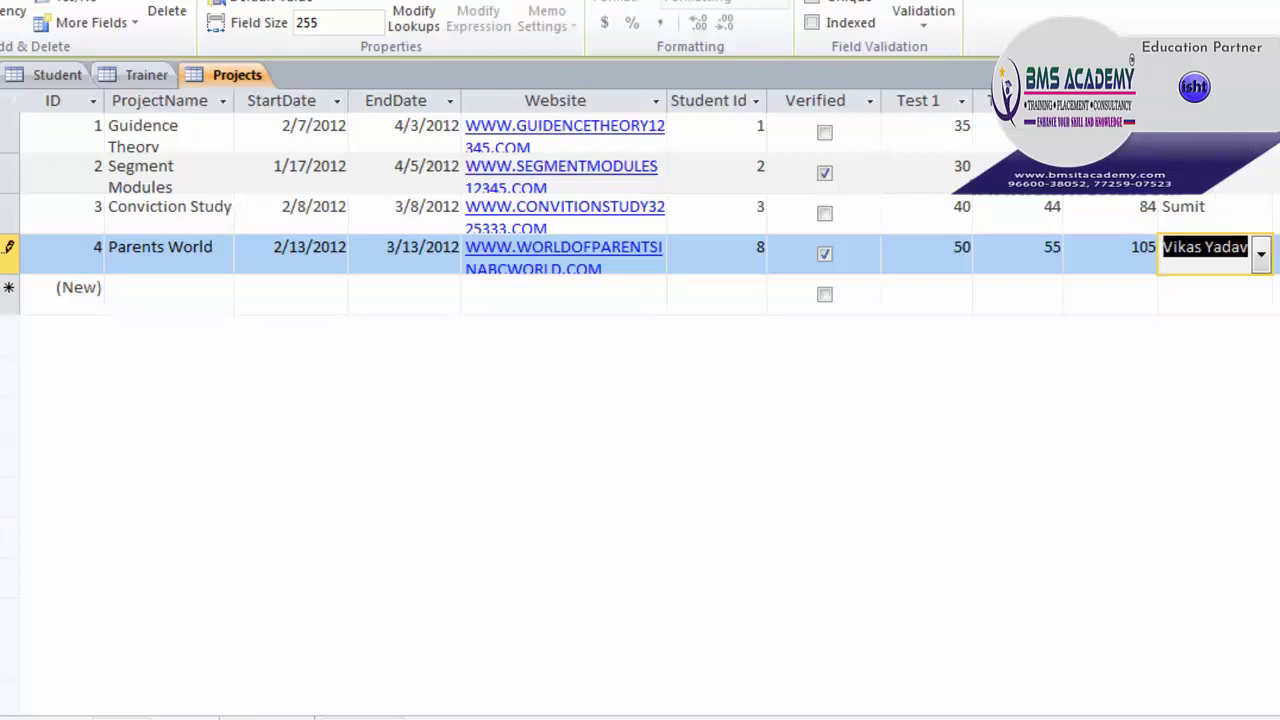
left_click(137, 74)
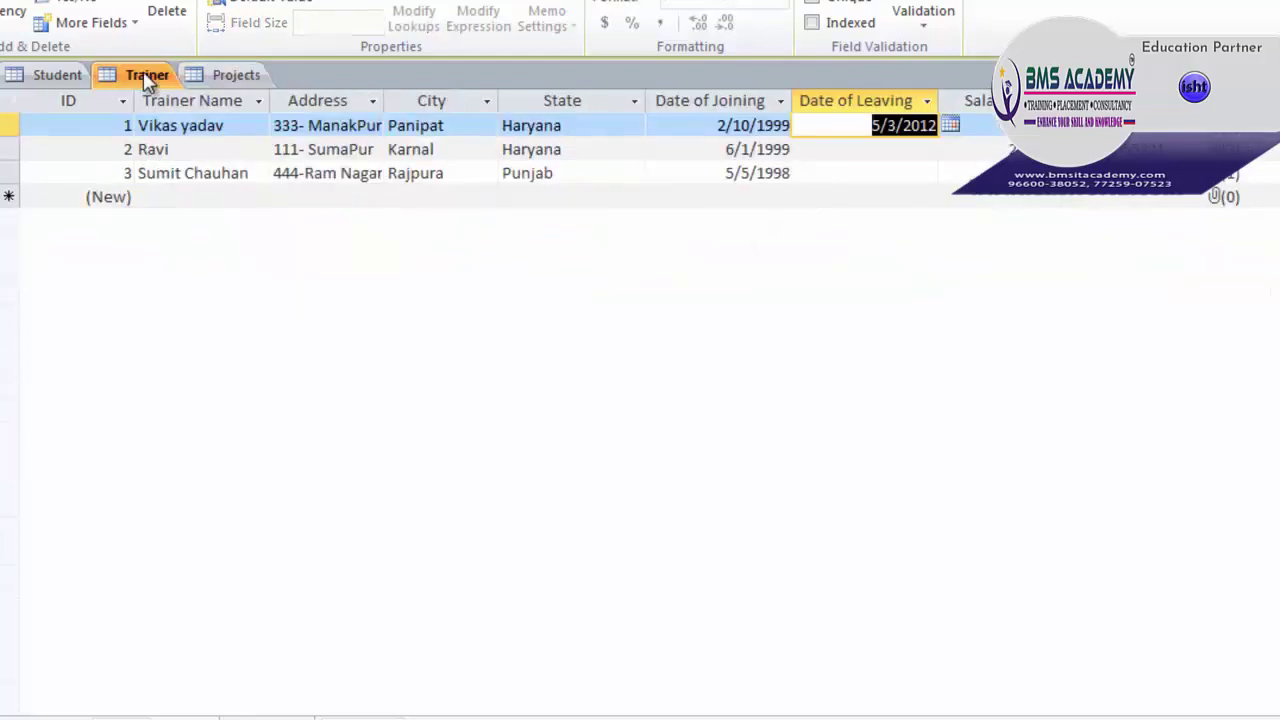
left_click(236, 74)
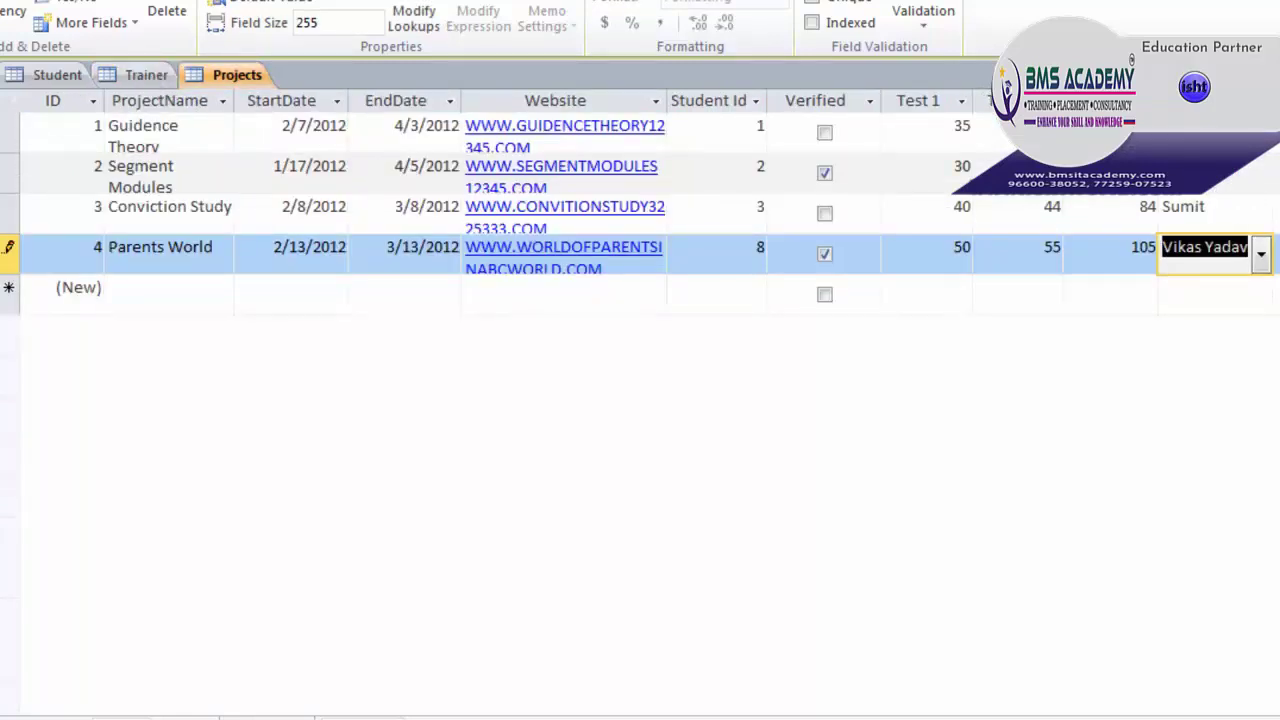